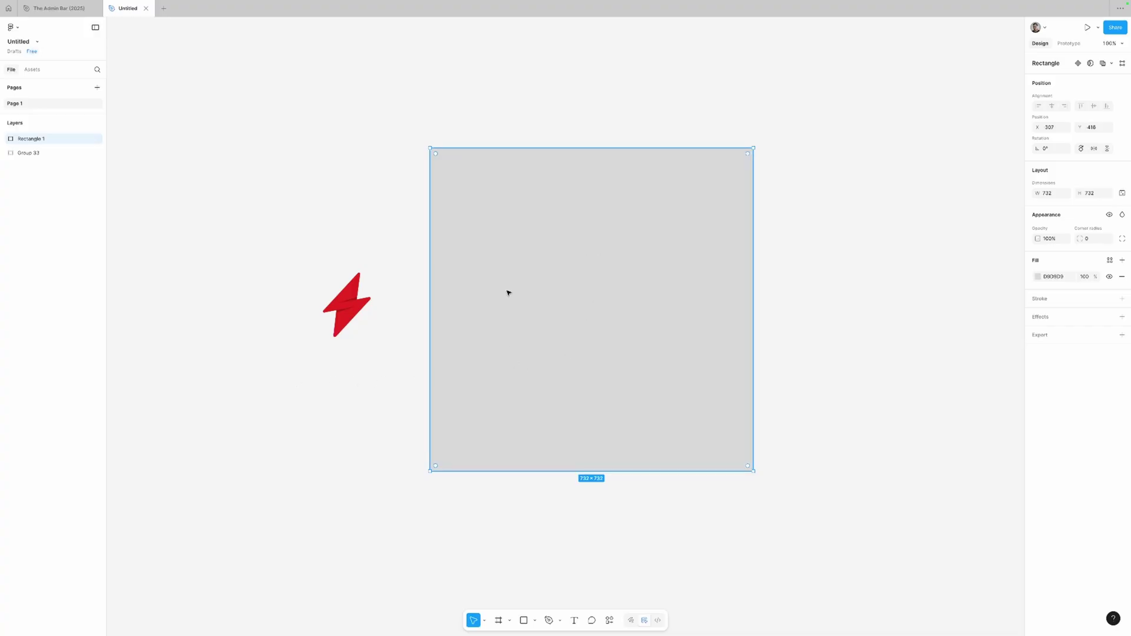
# Step: Open the fill colour picker for Rectangle 1, the 732 × 732 D9D9D9 square
pyautogui.click(1038, 277)
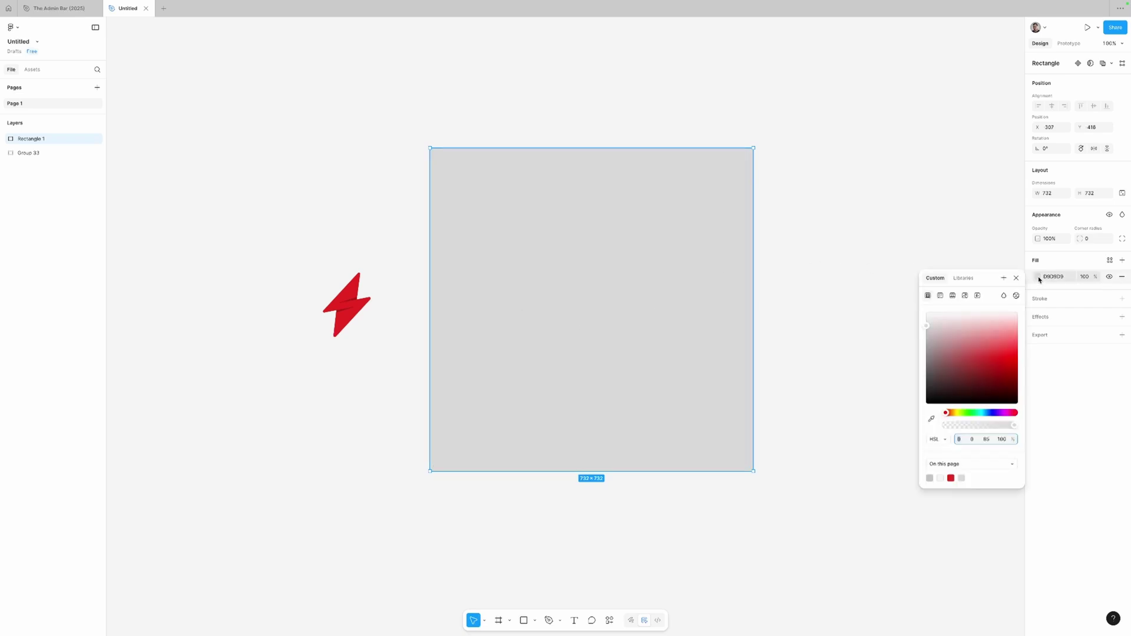
# Step: Pattern-fill the square with Group 33's bolt in straight rows at 91% scale, then draw a small circle beside it
pyautogui.click(953, 296)
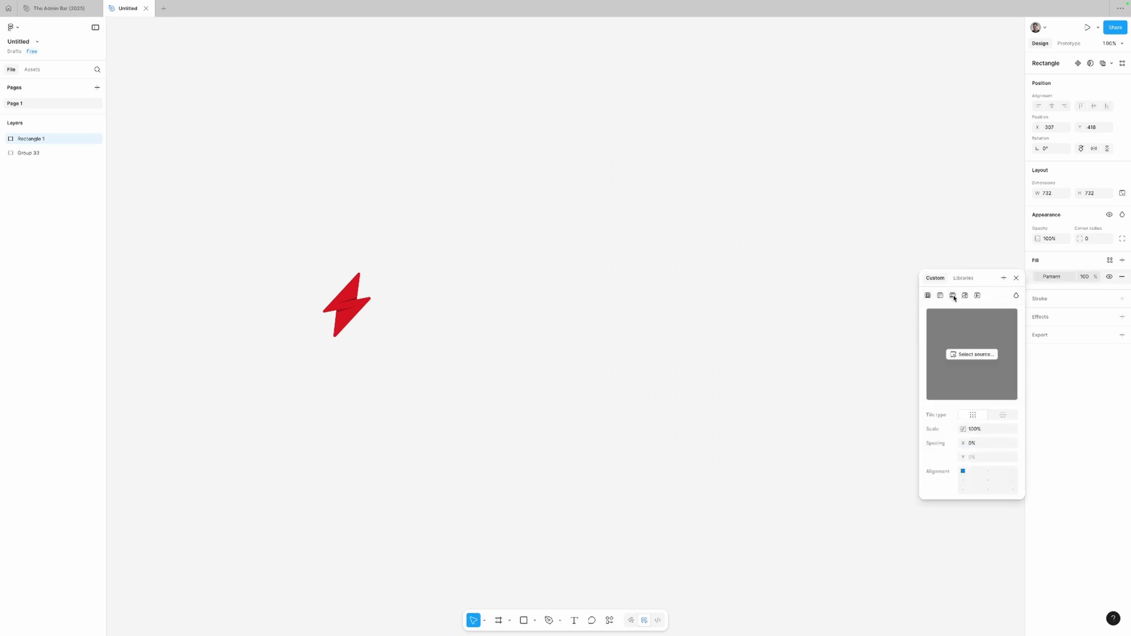
pyautogui.click(969, 357)
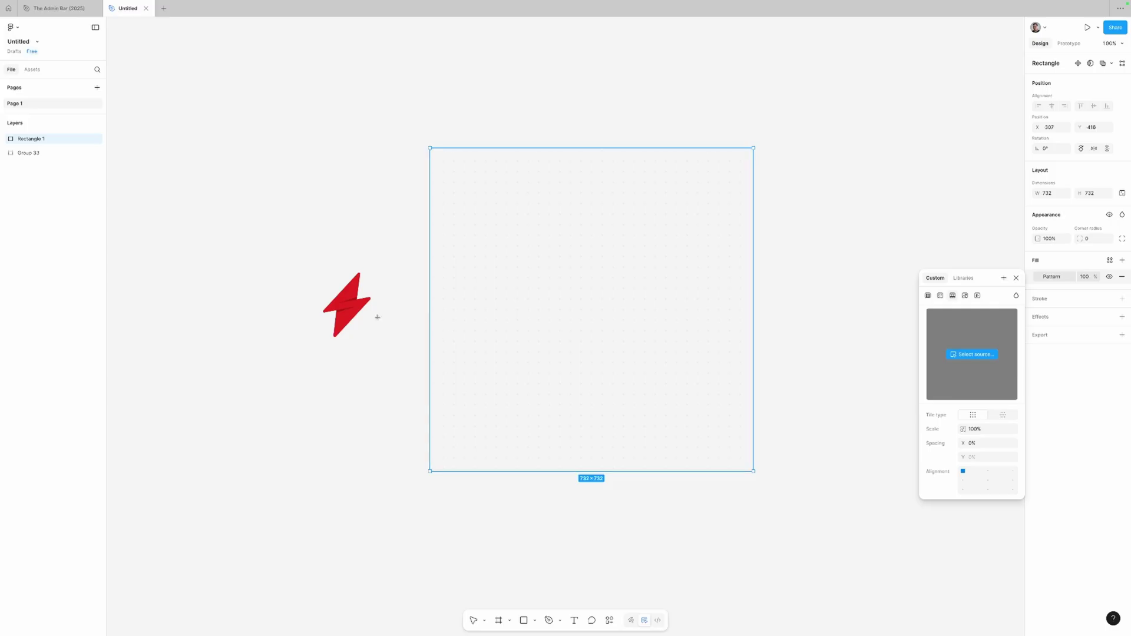
pyautogui.click(348, 307)
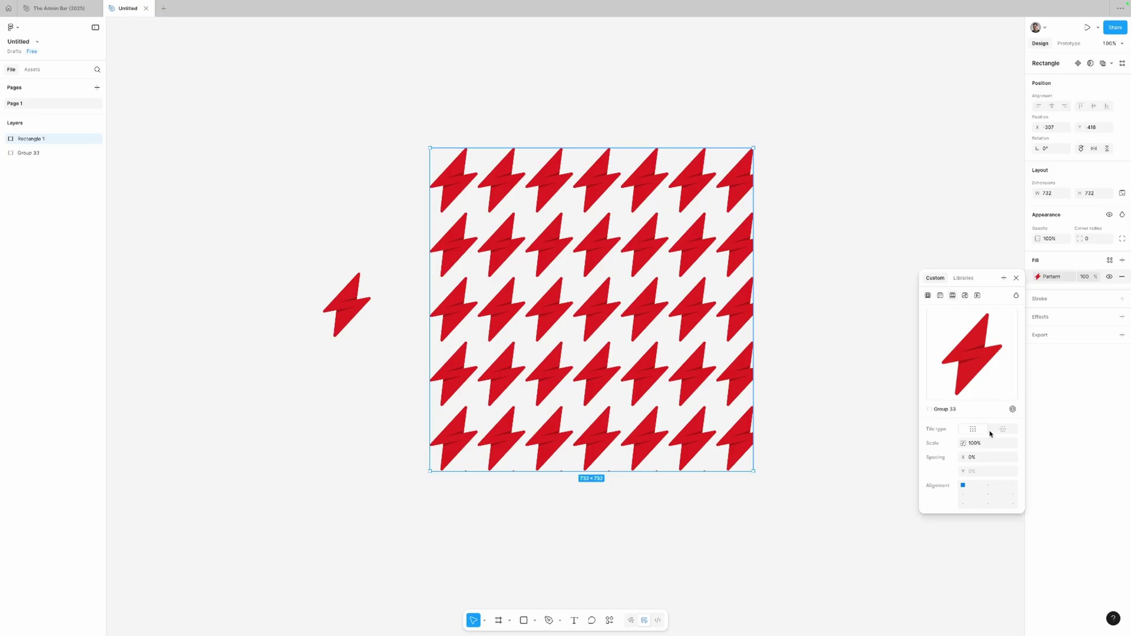
pyautogui.click(1003, 430)
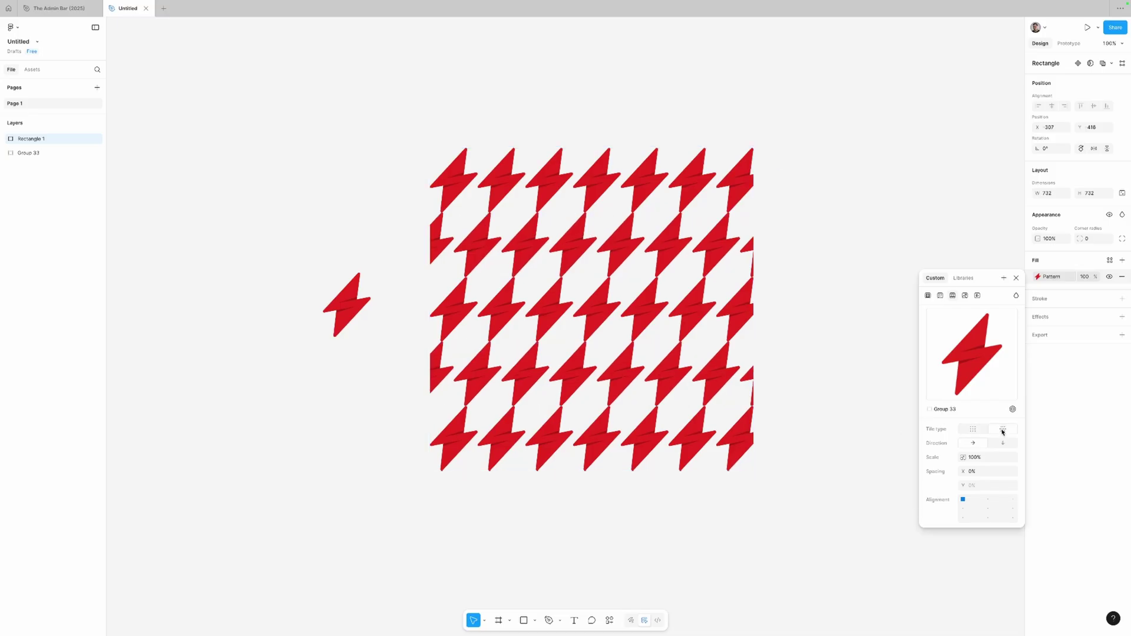
pyautogui.click(973, 429)
pyautogui.moveTo(975, 445)
pyautogui.mouseDown()
pyautogui.moveTo(990, 443)
pyautogui.moveTo(943, 443)
pyautogui.moveTo(964, 457)
pyautogui.moveTo(1041, 457)
pyautogui.moveTo(973, 458)
pyautogui.mouseUp()
pyautogui.press('o')
pyautogui.moveTo(336, 376); pyautogui.dragTo(358, 398)
# Step: Change the square's pattern source to Ellipse 1 and increase the Spacing X
pyautogui.click(485, 375)
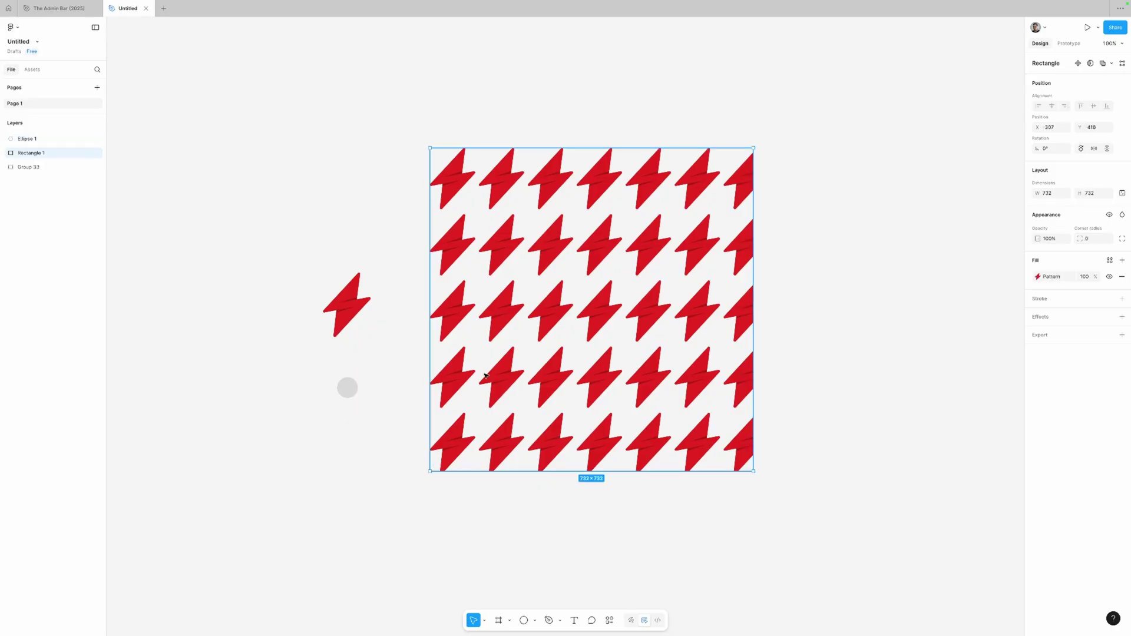
pyautogui.click(1039, 277)
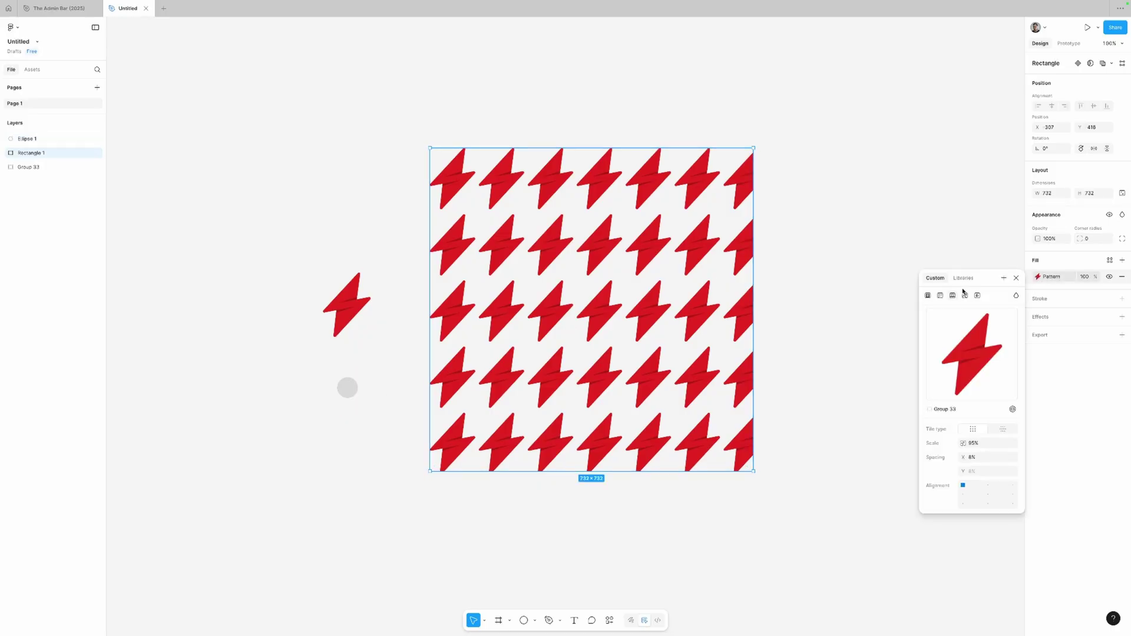
pyautogui.click(971, 351)
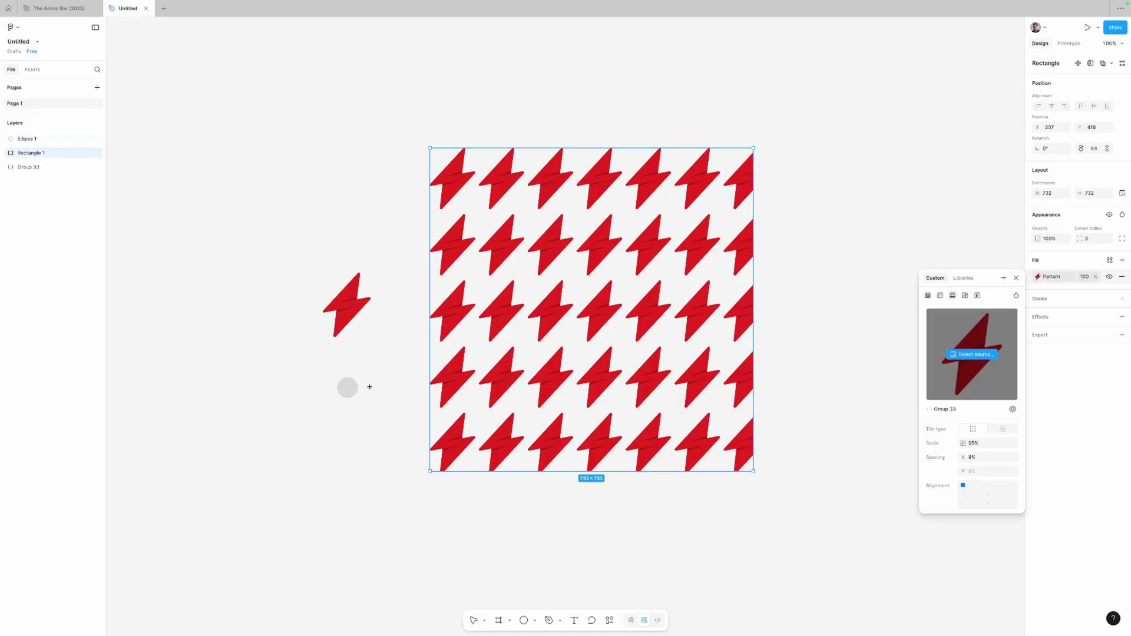
pyautogui.click(348, 387)
pyautogui.moveTo(964, 458); pyautogui.dragTo(1055, 451)
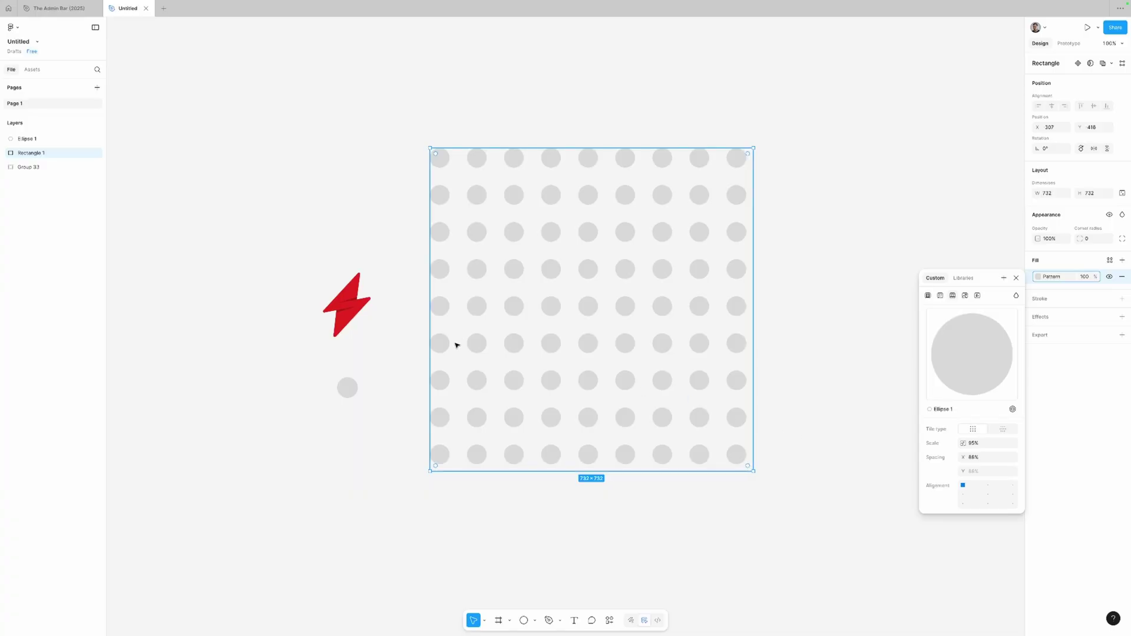
# Step: Colour the loose circle FF1919 and stretch it to 175 wide
pyautogui.click(355, 391)
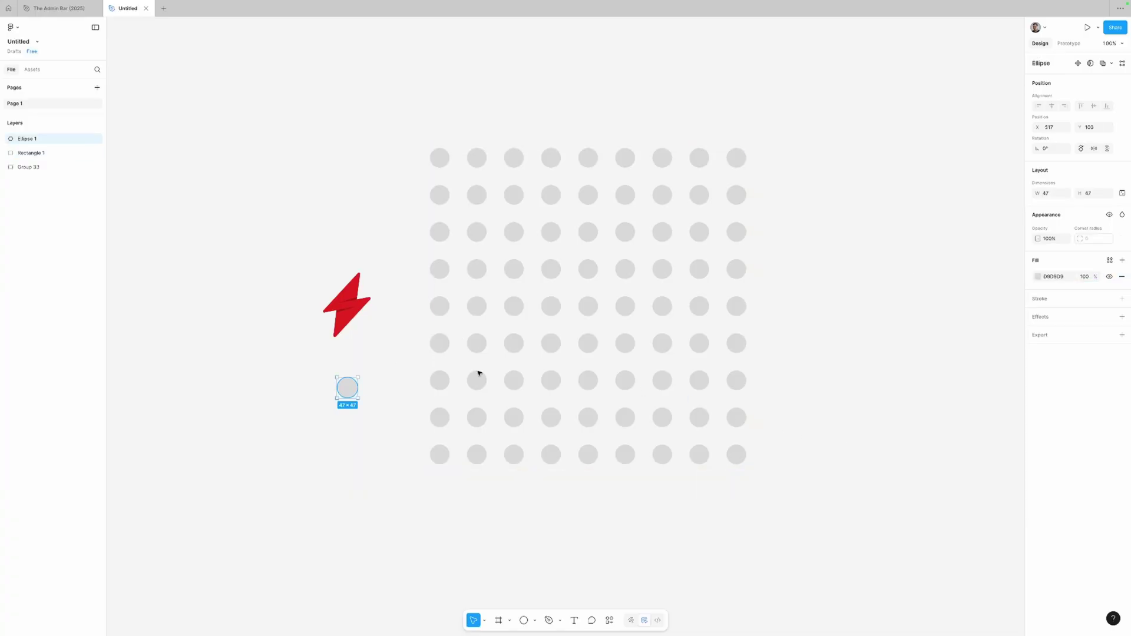
pyautogui.click(1036, 277)
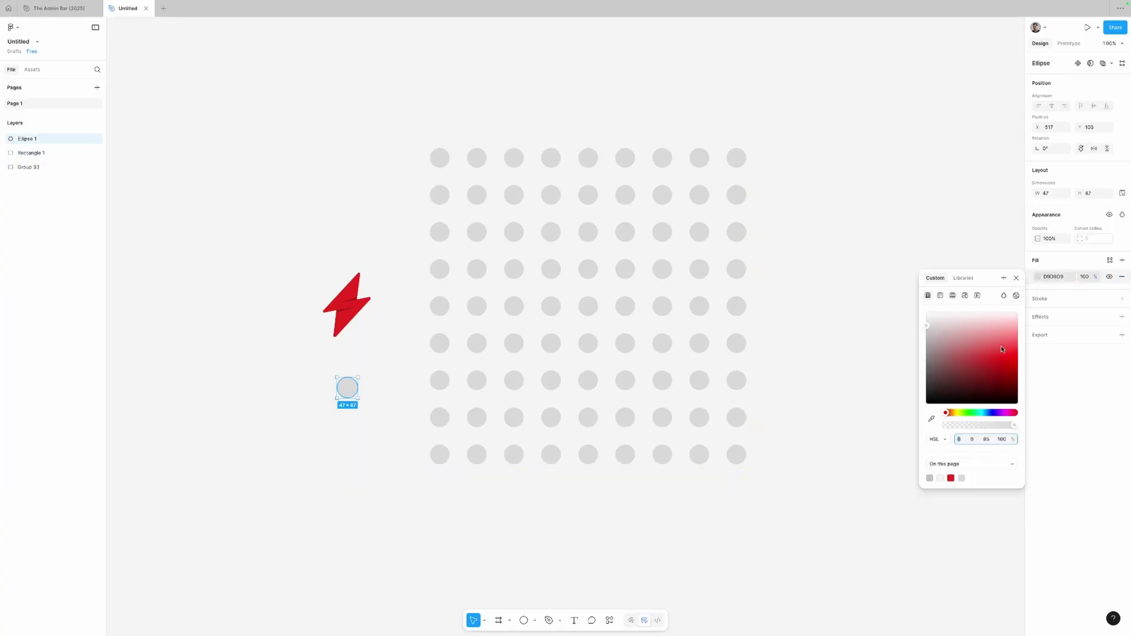
pyautogui.moveTo(1002, 349); pyautogui.dragTo(1017, 355)
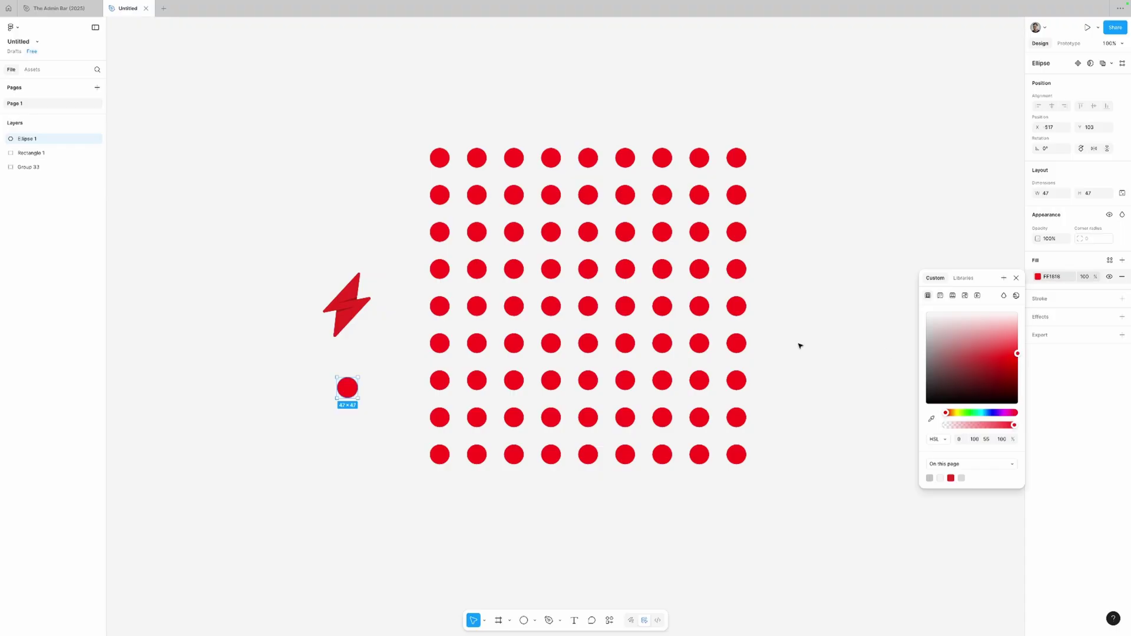
pyautogui.moveTo(362, 386); pyautogui.dragTo(411, 386)
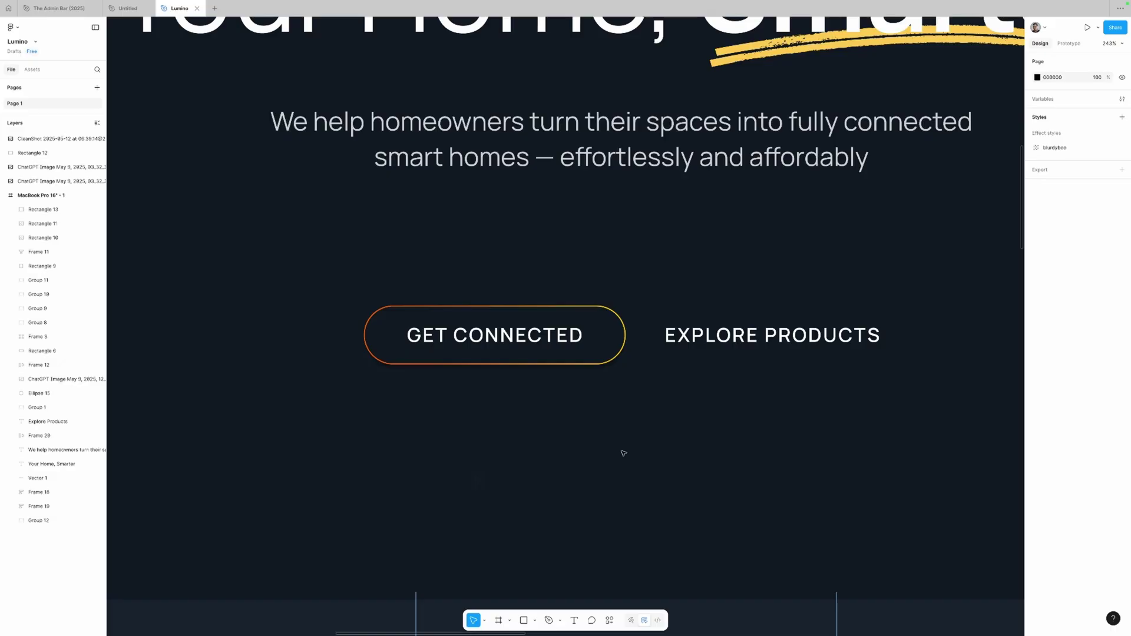
# Step: Add a Texture effect to the GET CONNECTED button with size 1.9 and radius 11.4
pyautogui.click(544, 358)
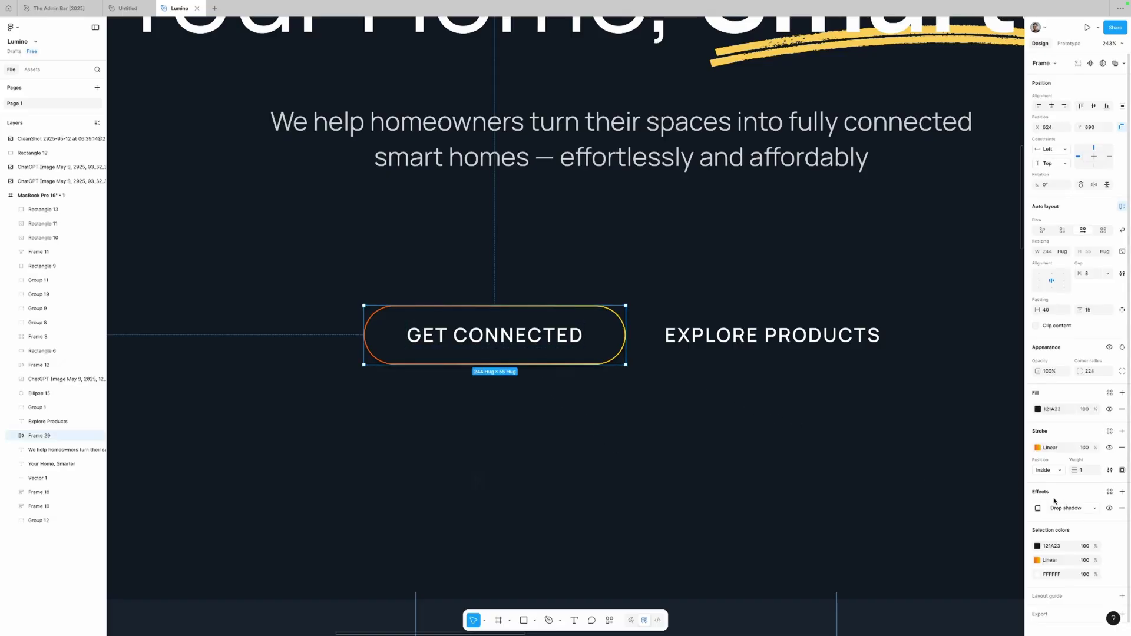
pyautogui.click(1122, 491)
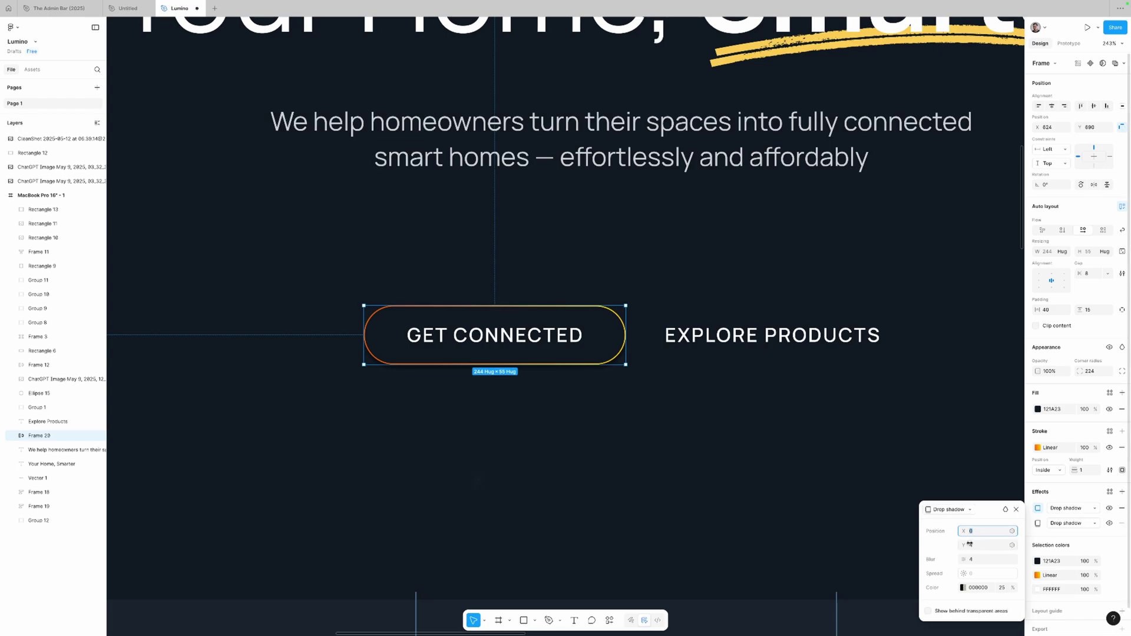
pyautogui.click(959, 510)
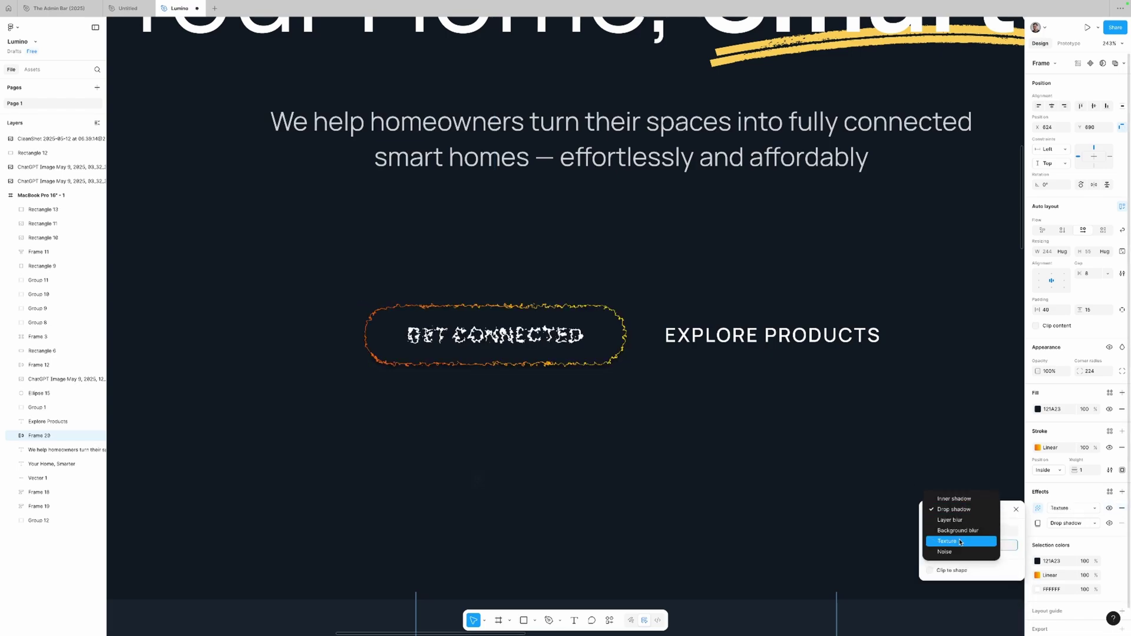
pyautogui.click(957, 540)
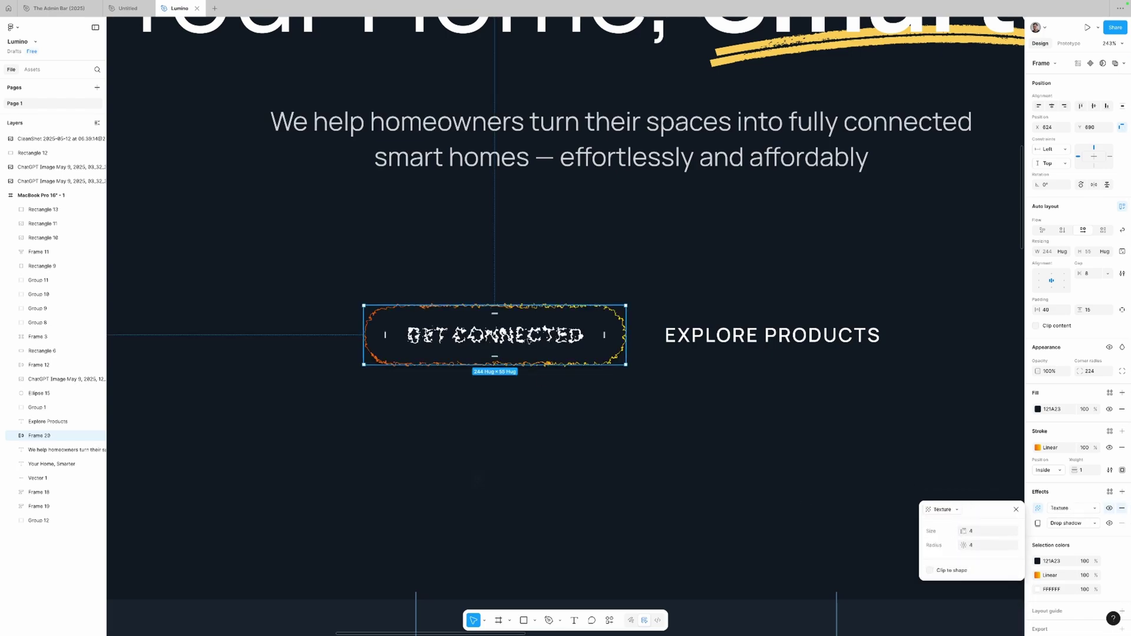
pyautogui.moveTo(963, 545); pyautogui.dragTo(1030, 546)
pyautogui.moveTo(964, 531); pyautogui.dragTo(951, 531)
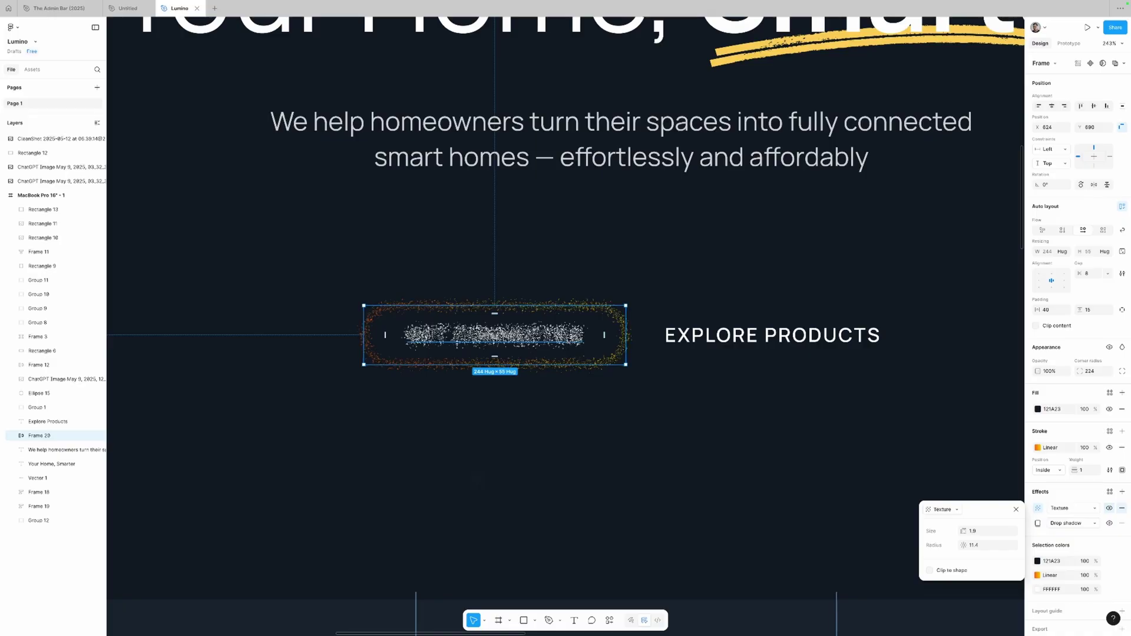
pyautogui.press('Escape')
# Step: Duplicate the textured button and remove the Texture effect from the copy
pyautogui.hotkey('ctrl', 'd')
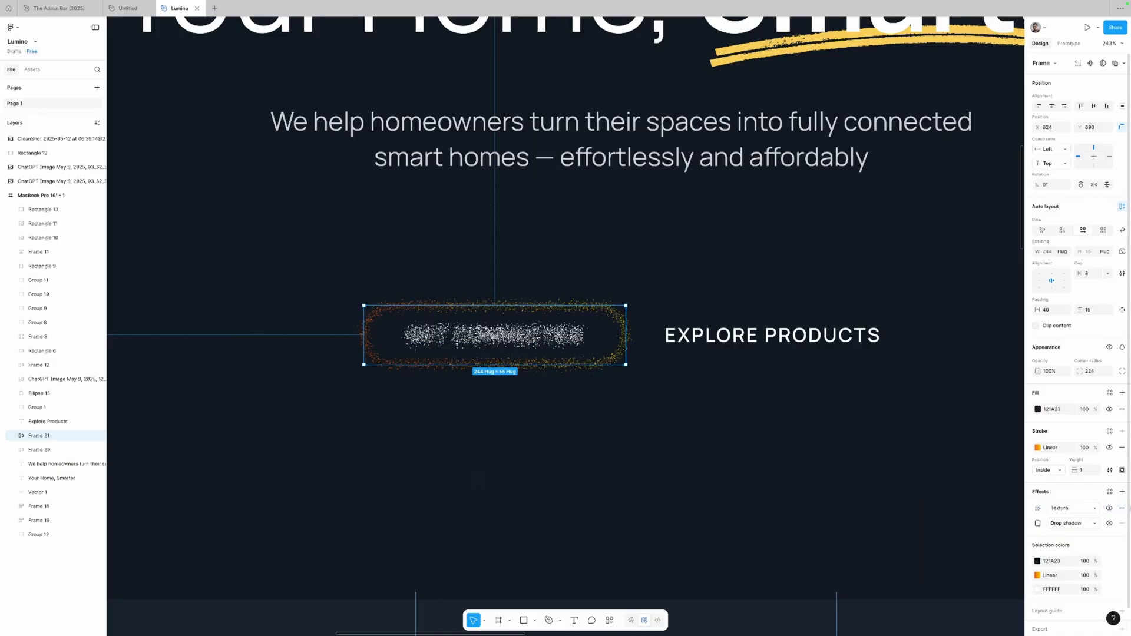
pyautogui.click(1122, 508)
pyautogui.click(565, 412)
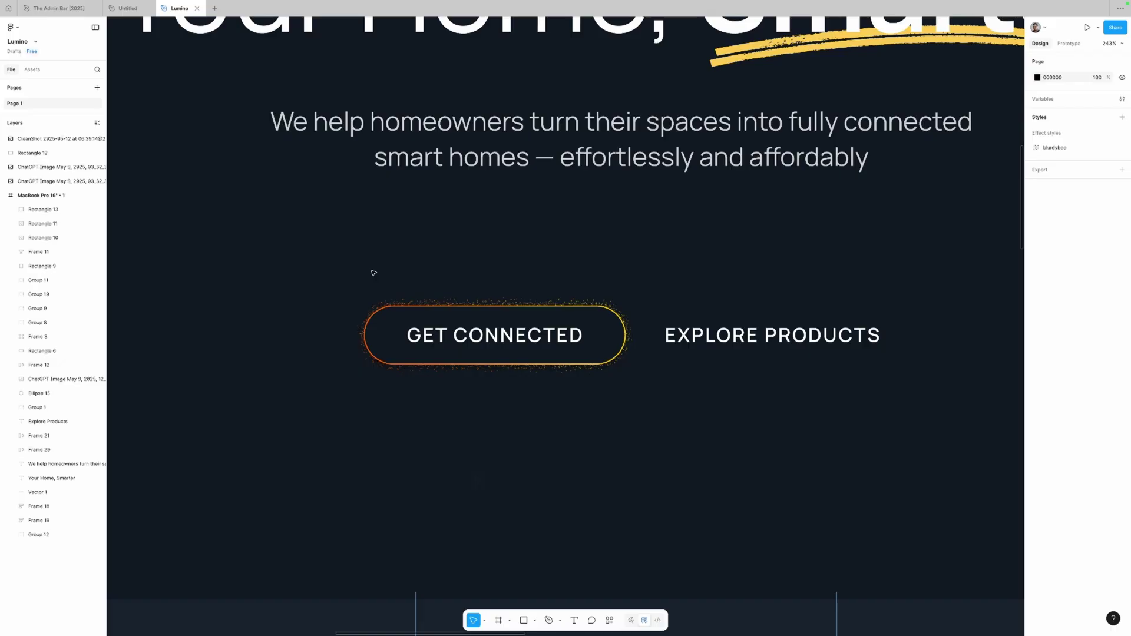
# Step: Change the card image's Drop shadow effect to Noise and adjust its grain size
pyautogui.click(1039, 333)
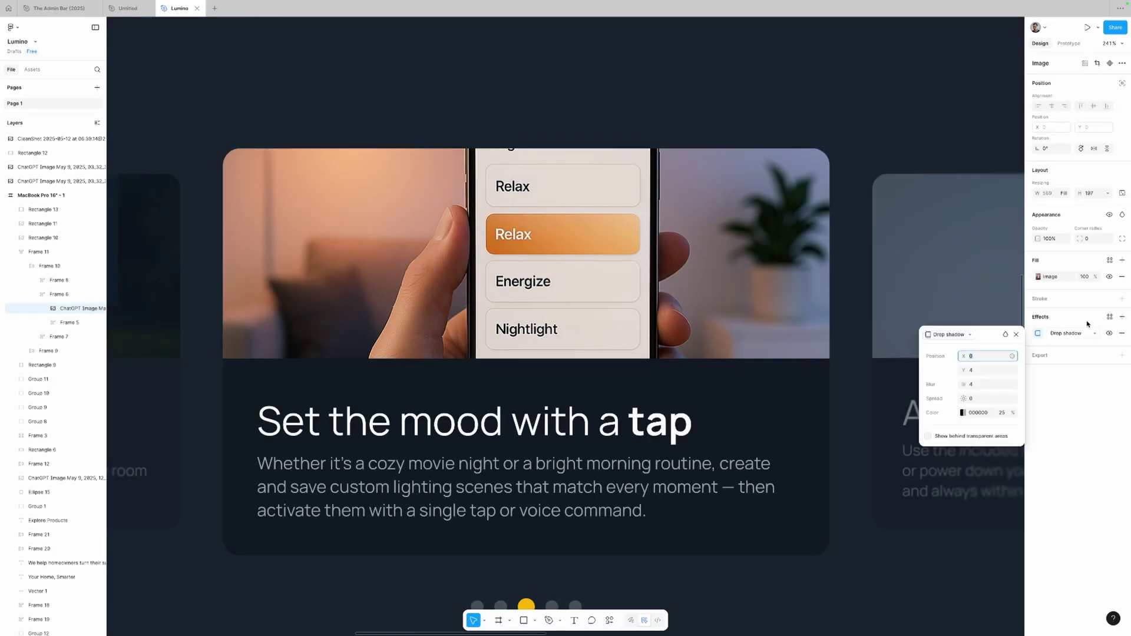
pyautogui.click(949, 334)
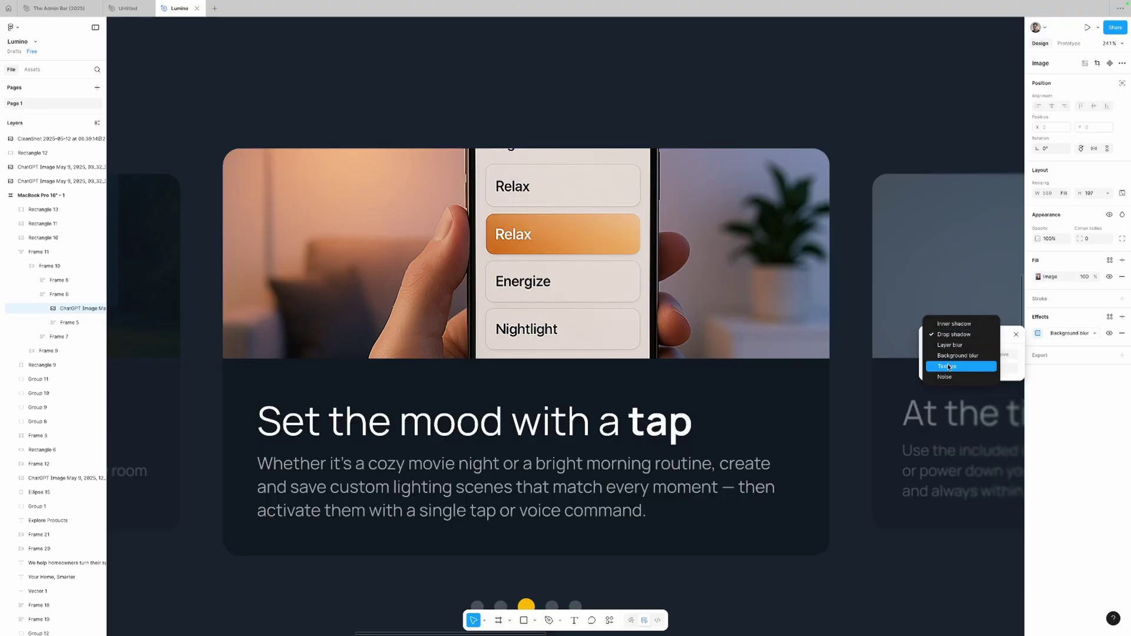
pyautogui.click(950, 377)
pyautogui.moveTo(959, 372)
pyautogui.mouseDown()
pyautogui.moveTo(934, 371)
pyautogui.moveTo(964, 385)
pyautogui.moveTo(942, 386)
pyautogui.mouseUp()
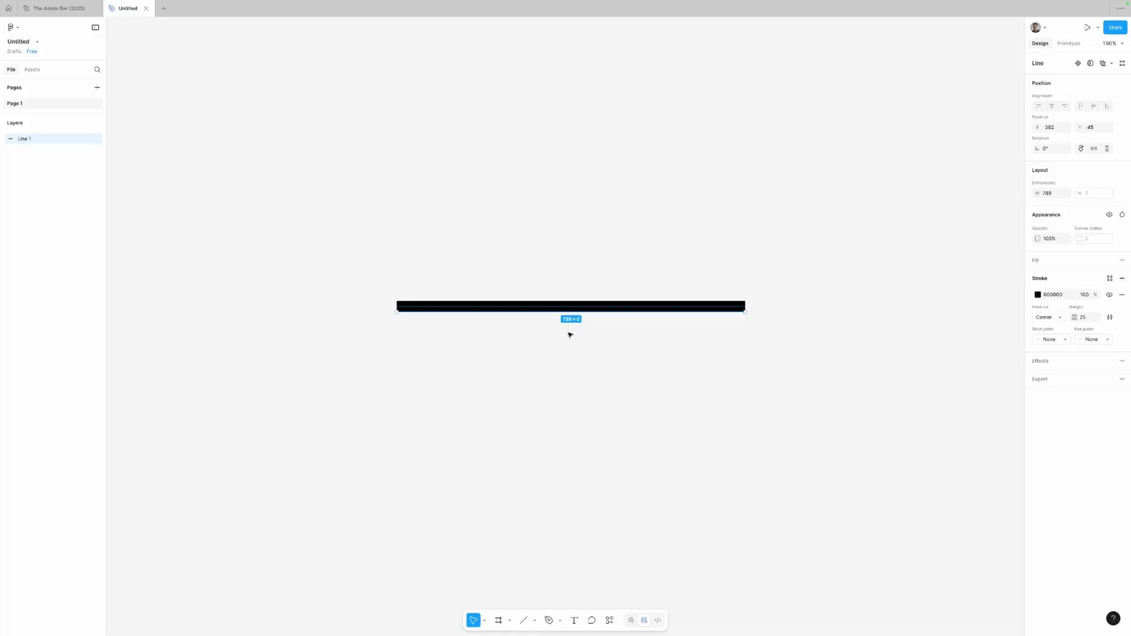
# Step: Give the line a rough streaky brush stroke, direction forward, at weight 33
pyautogui.click(1109, 319)
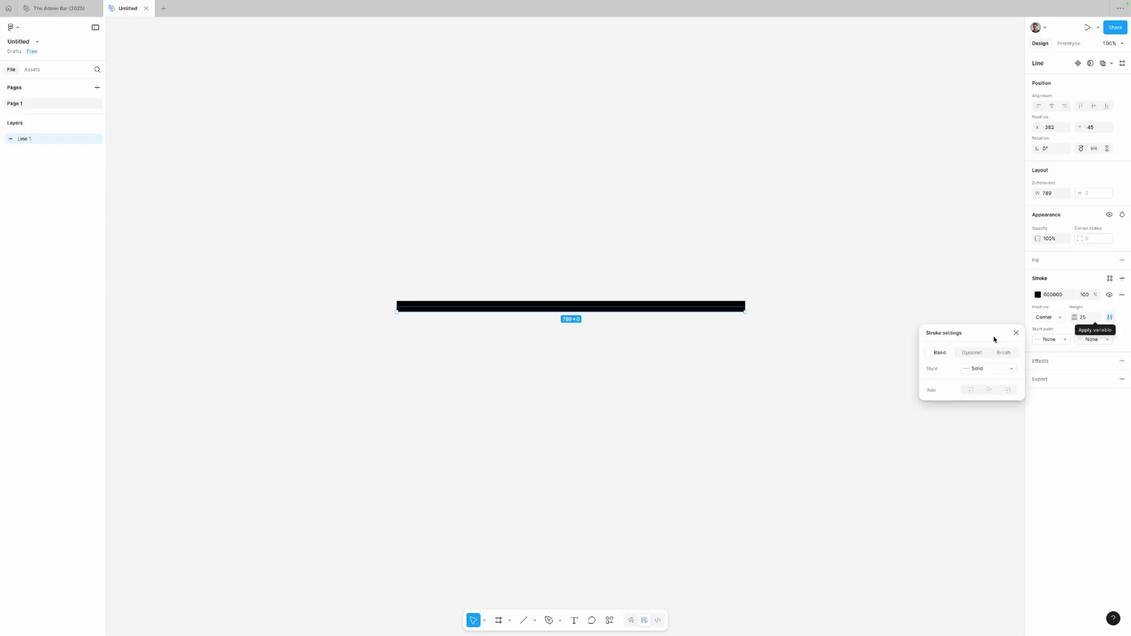
pyautogui.click(1003, 352)
pyautogui.click(991, 368)
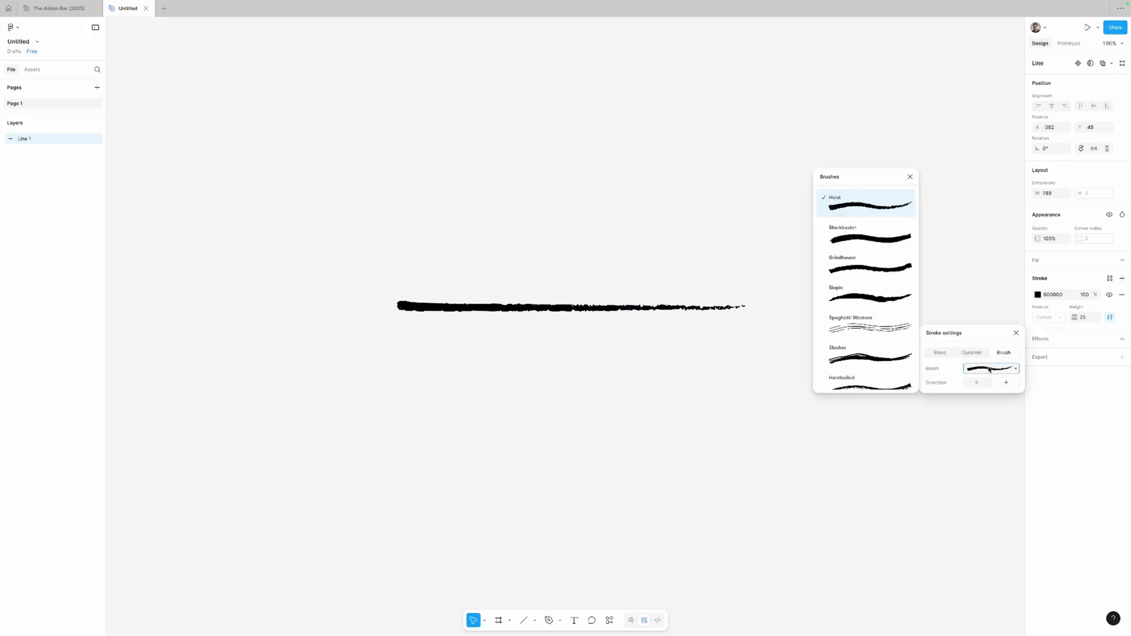
pyautogui.scroll(-1, 851, 286)
pyautogui.scroll(-5, 850, 286)
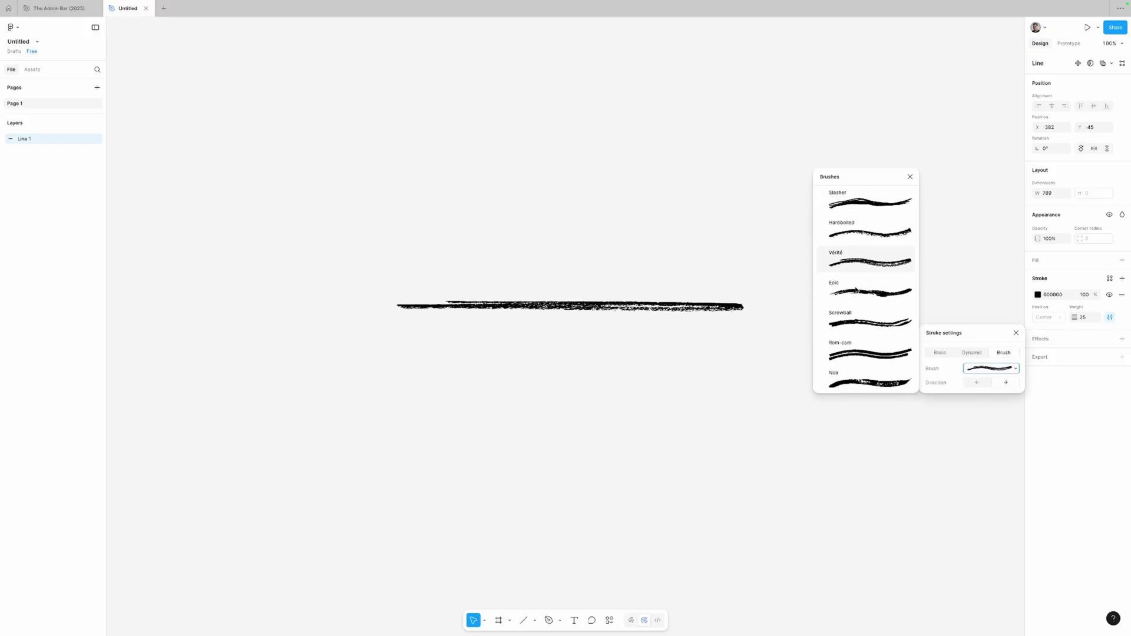
pyautogui.click(850, 285)
pyautogui.click(976, 382)
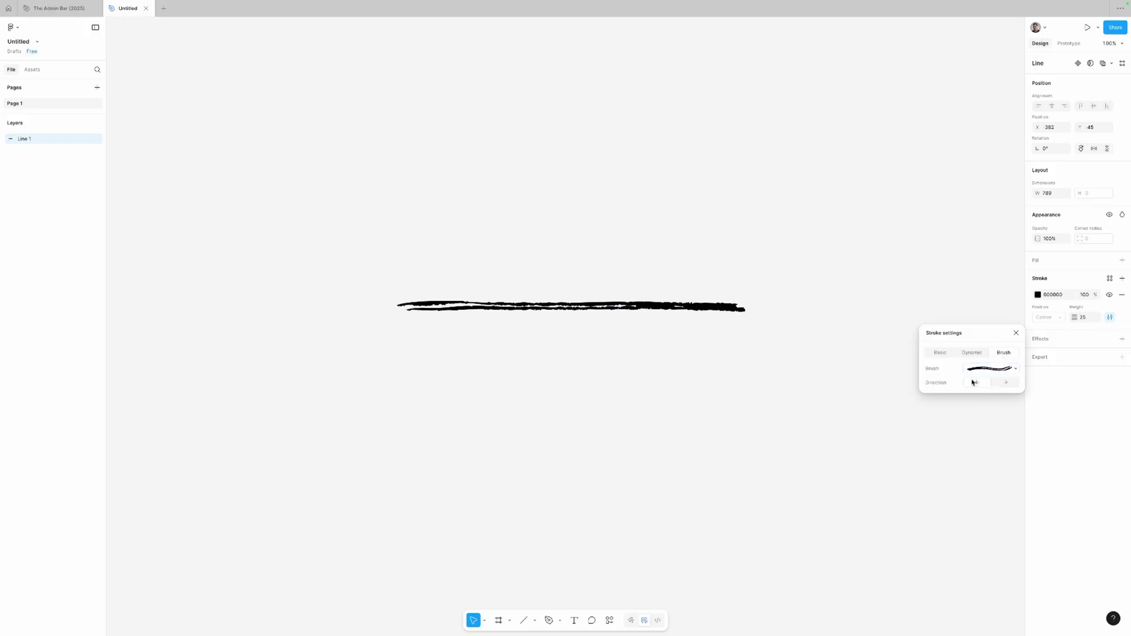
pyautogui.click(1005, 383)
pyautogui.moveTo(1087, 321)
pyautogui.mouseDown()
pyautogui.moveTo(1123, 321)
pyautogui.moveTo(1096, 321)
pyautogui.mouseUp()
# Step: Swap to a different brush, then make the stroke Dynamic with 93% frequency
pyautogui.click(990, 369)
pyautogui.click(875, 260)
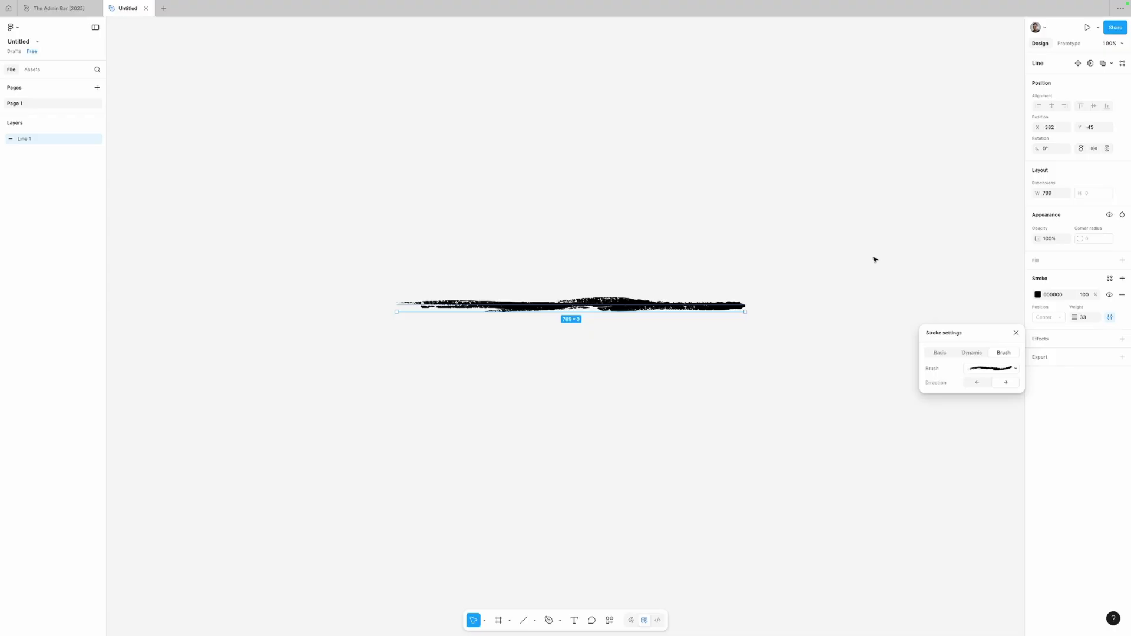
pyautogui.click(972, 352)
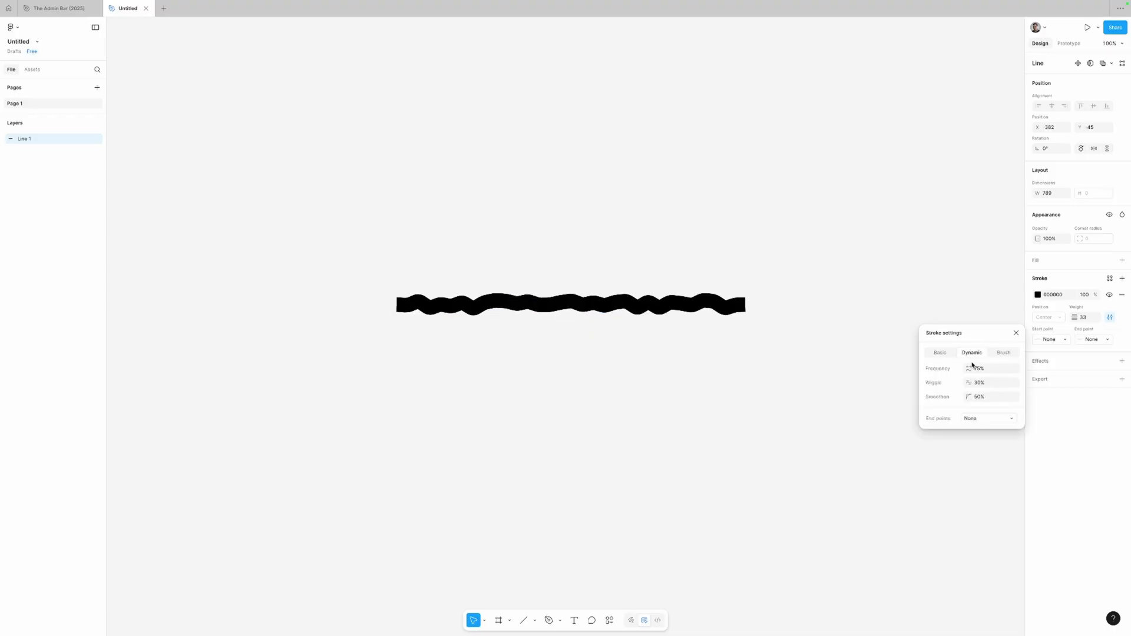
pyautogui.moveTo(972, 373)
pyautogui.mouseDown()
pyautogui.moveTo(958, 384)
pyautogui.moveTo(1026, 381)
pyautogui.moveTo(967, 388)
pyautogui.moveTo(946, 369)
pyautogui.moveTo(989, 369)
pyautogui.moveTo(882, 371)
pyautogui.mouseUp()
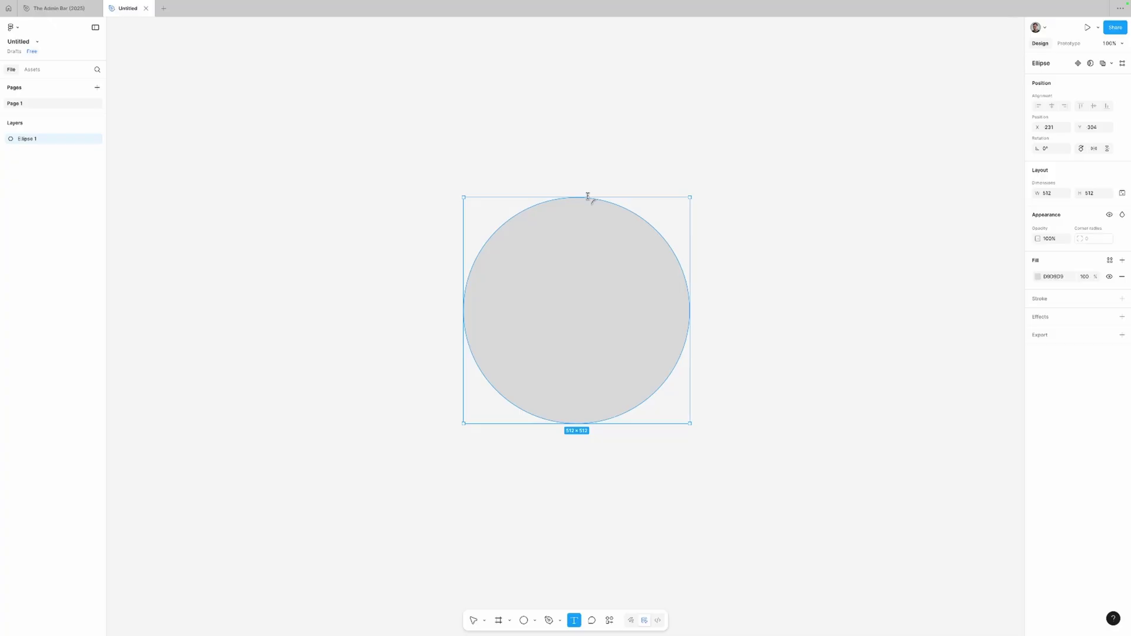
# Step: Type 'Type On The Path' along the ellipse edge at size 60, shift its start, and centre-align it
pyautogui.click(622, 206)
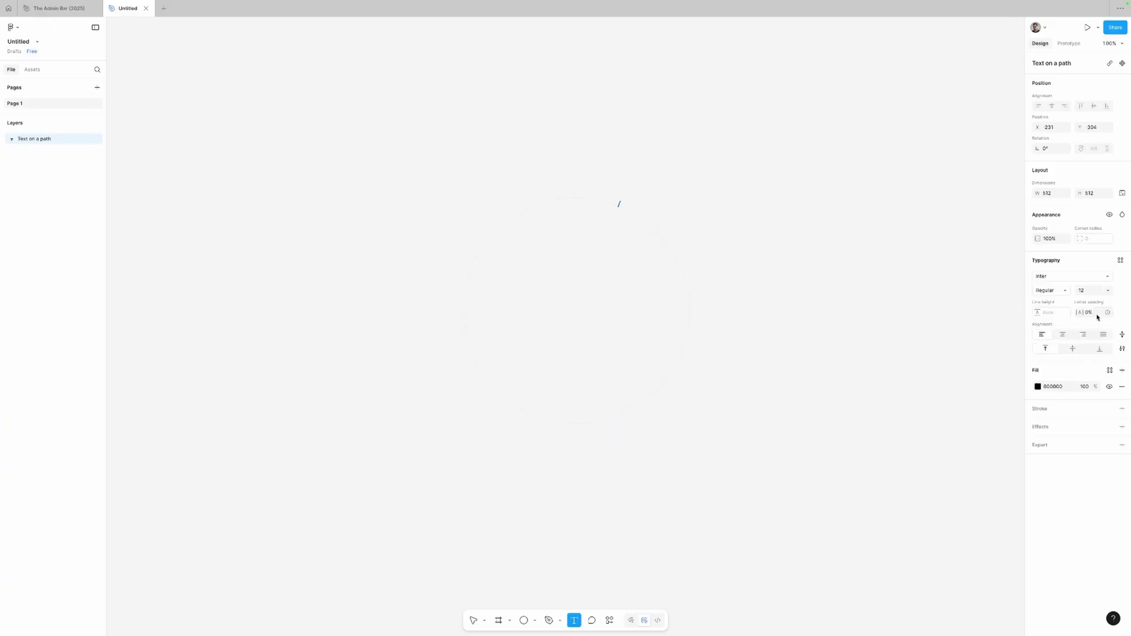
pyautogui.click(1092, 292)
pyautogui.write('Type')
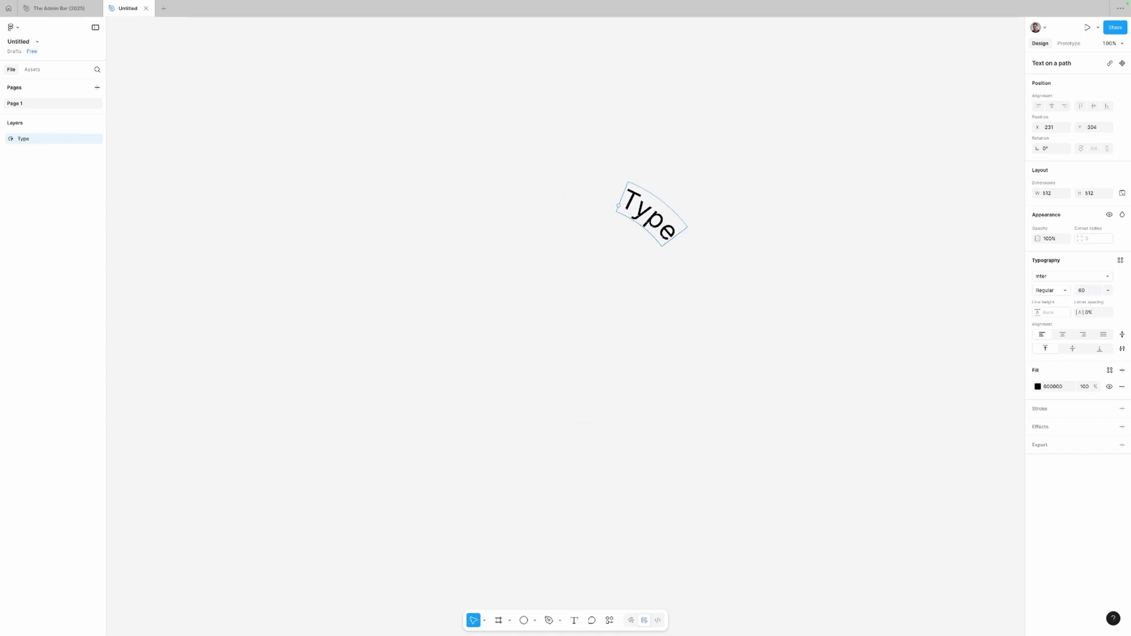
pyautogui.write(' On The Path')
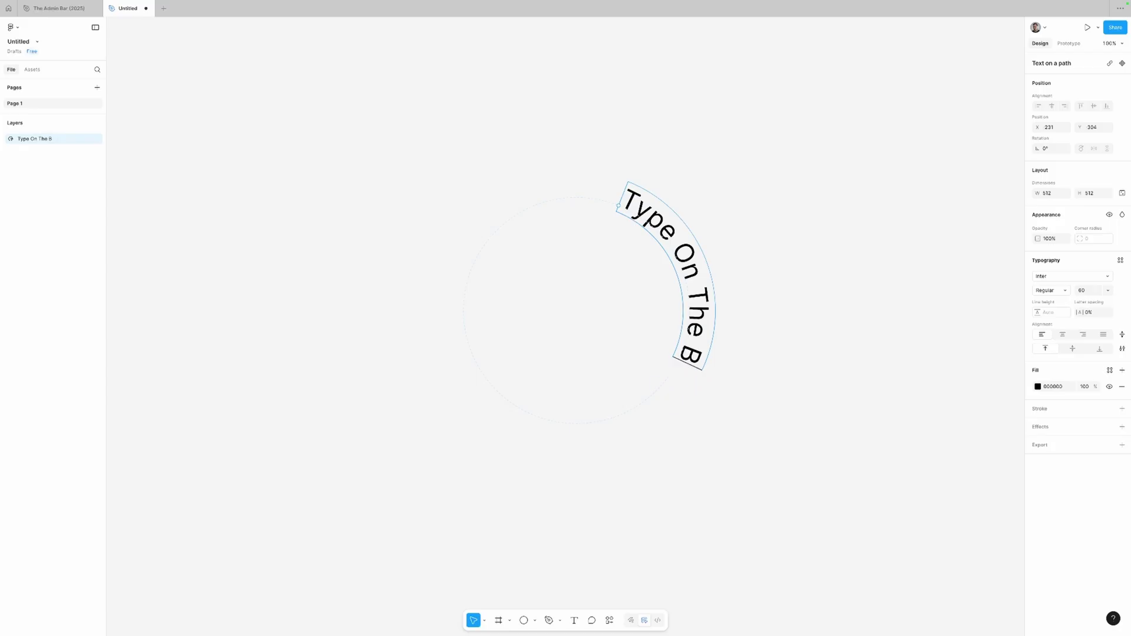
pyautogui.moveTo(618, 205); pyautogui.dragTo(580, 204)
pyautogui.click(1063, 334)
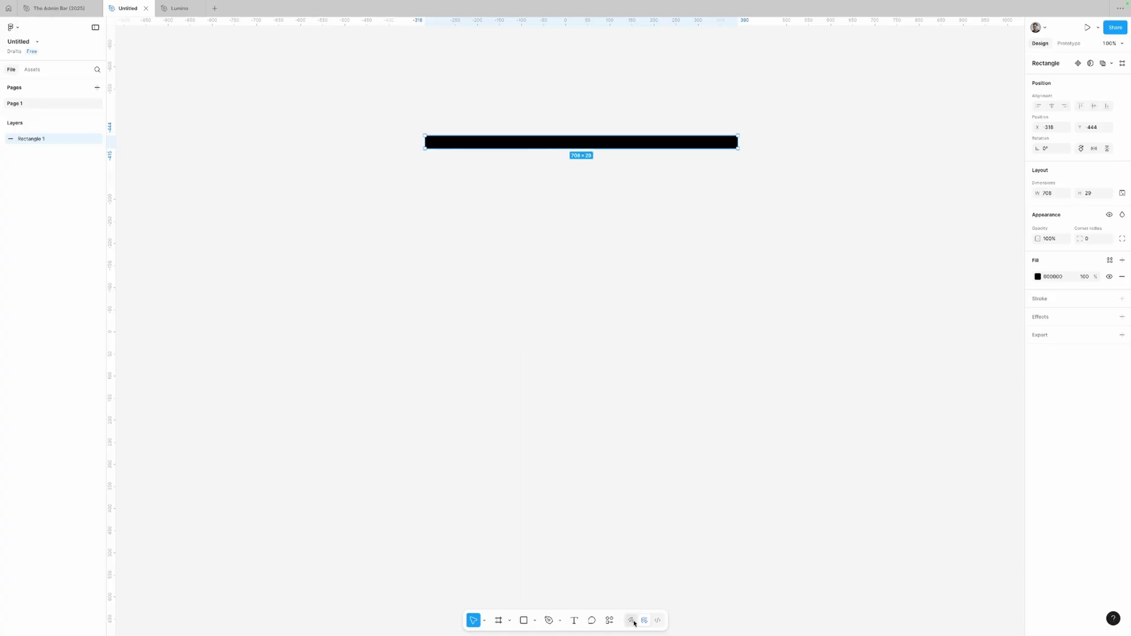
# Step: In Draw mode, give the black bar a linear repeat running downward
pyautogui.click(632, 621)
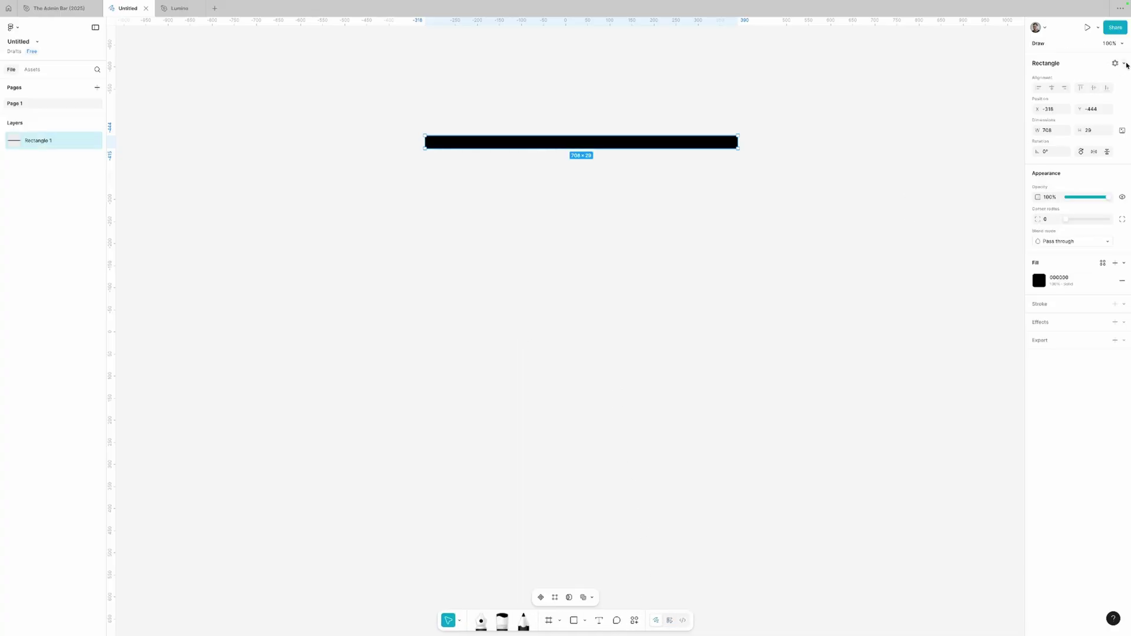
pyautogui.click(1125, 63)
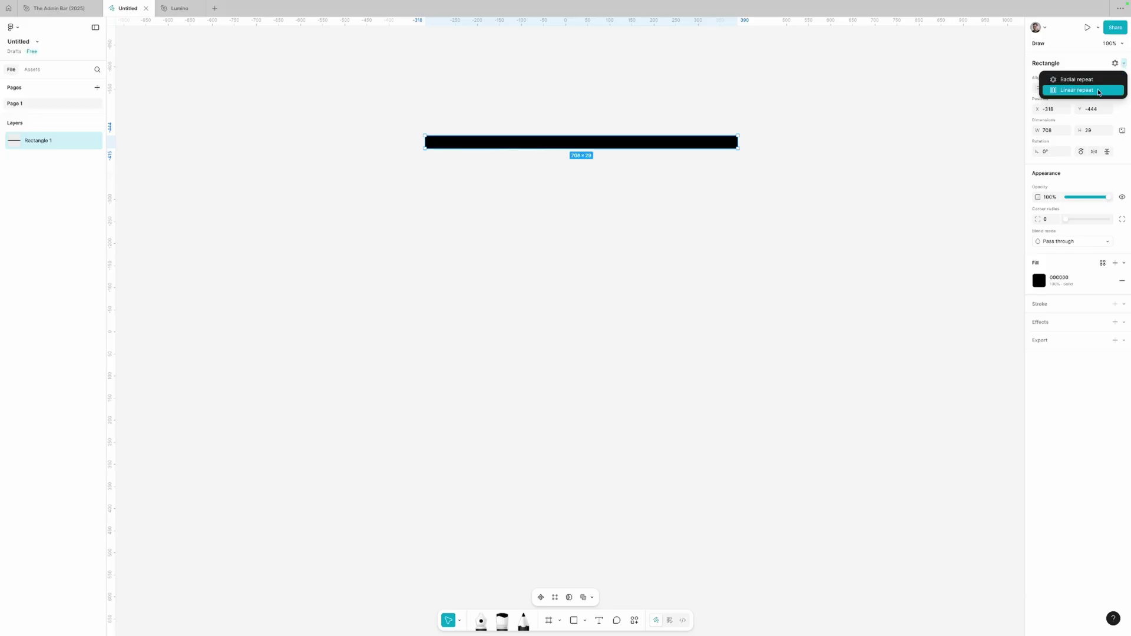
pyautogui.click(1099, 91)
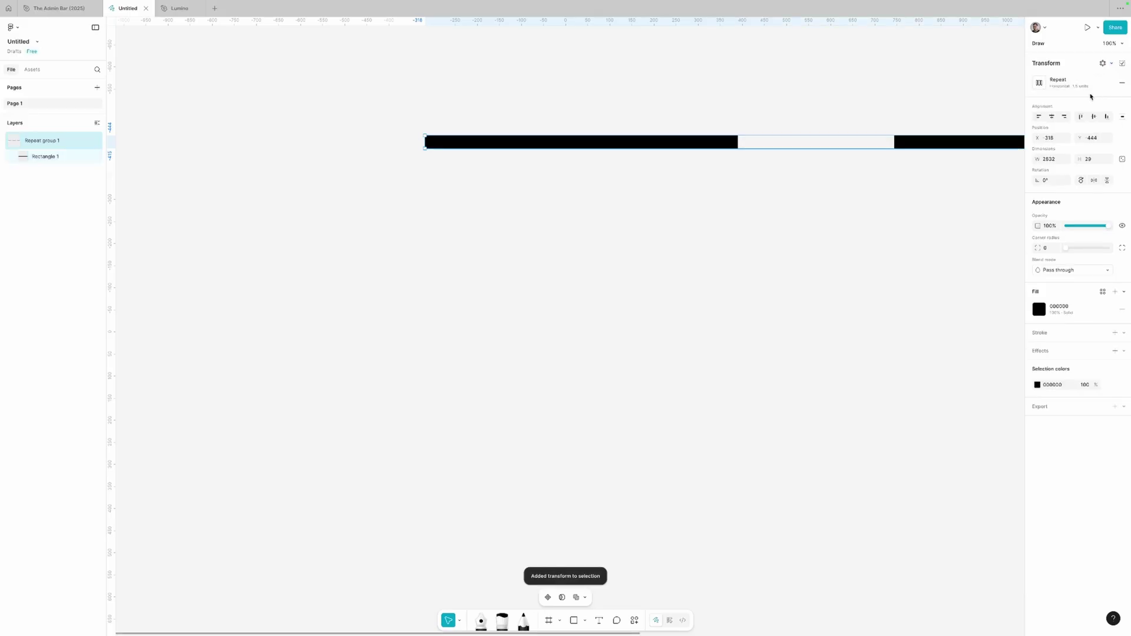
pyautogui.click(1074, 88)
pyautogui.click(1005, 119)
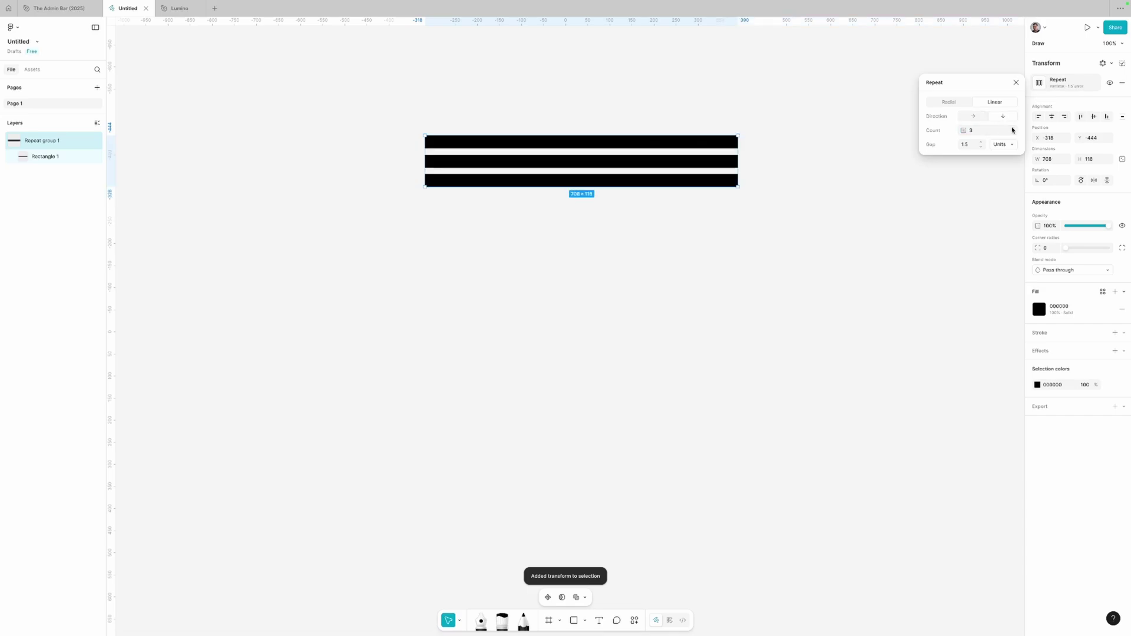
# Step: Set the repeat Count to 13 and the Gap to 2.5
pyautogui.click(1013, 129)
pyautogui.click(1013, 128)
pyautogui.click(1013, 129)
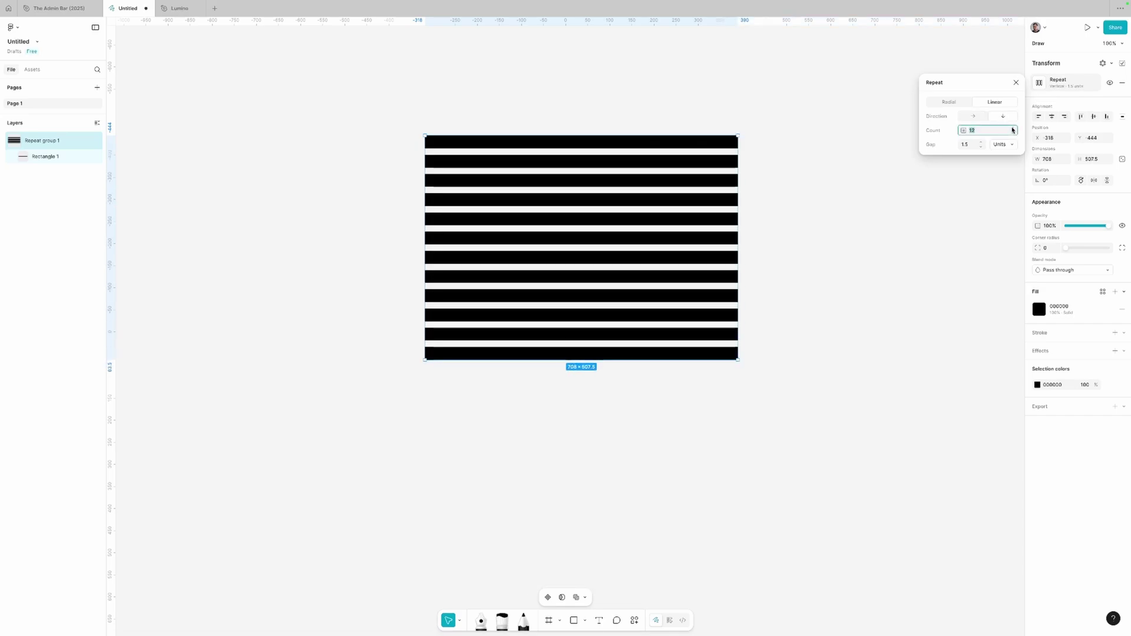
pyautogui.click(1013, 128)
pyautogui.click(982, 143)
pyautogui.click(982, 143)
pyautogui.click(982, 142)
pyautogui.click(982, 143)
pyautogui.click(982, 143)
pyautogui.click(982, 143)
pyautogui.click(981, 142)
pyautogui.click(982, 143)
pyautogui.click(982, 142)
pyautogui.click(982, 142)
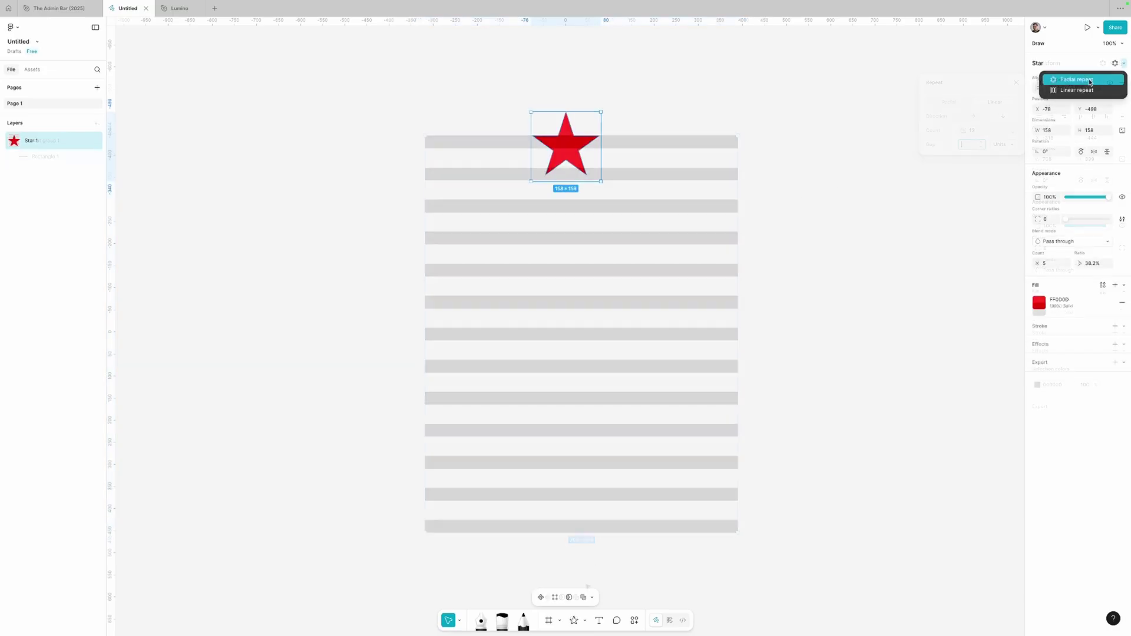
# Step: Make the star a radial repeat with Count 9 and Gap 4.1
pyautogui.click(1089, 80)
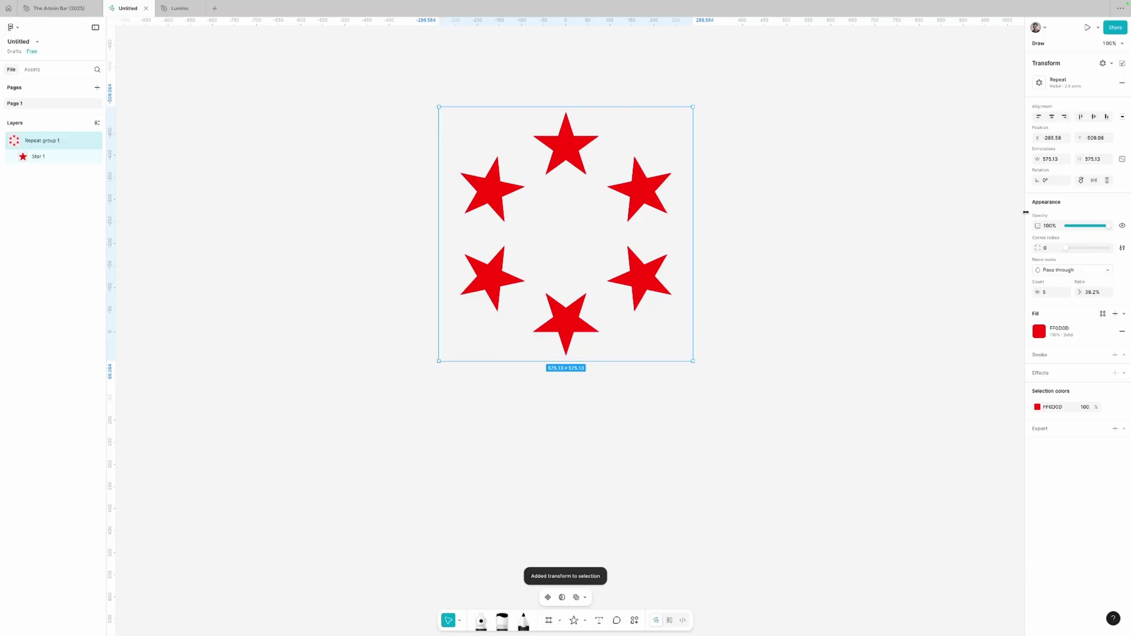
pyautogui.click(1044, 89)
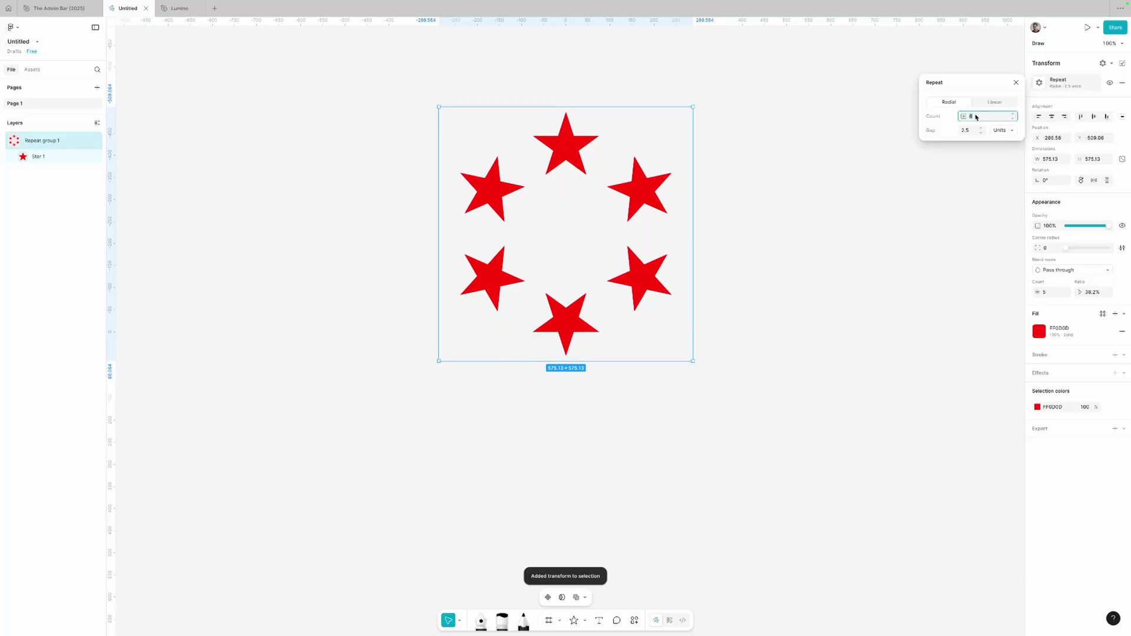
pyautogui.press('Up')
pyautogui.press('Up')
pyautogui.press('Up')
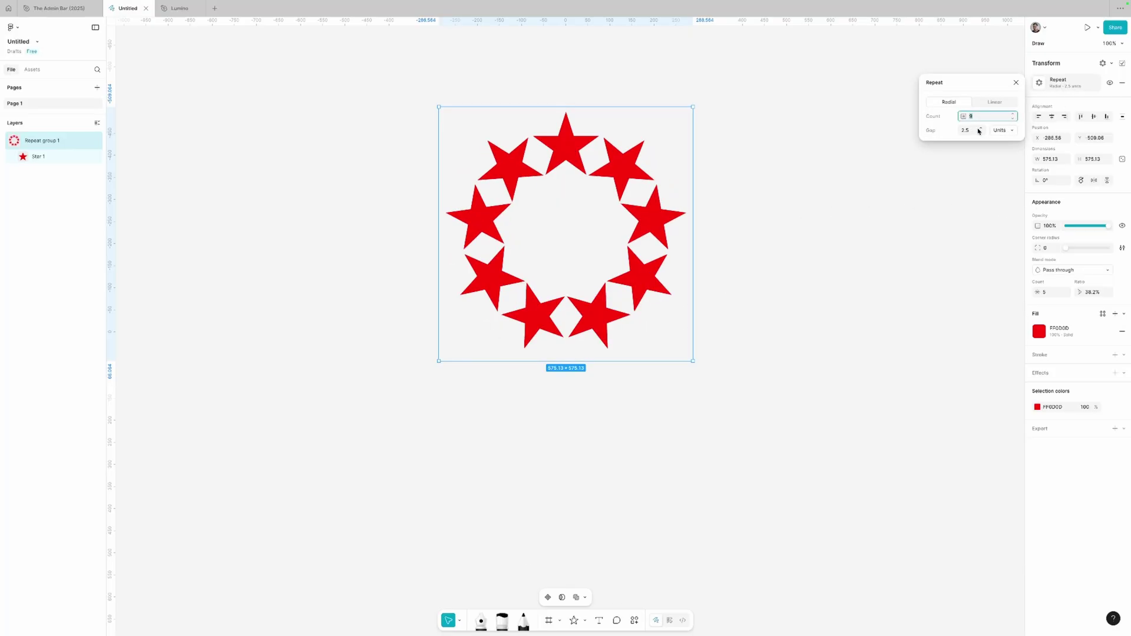
pyautogui.click(979, 129)
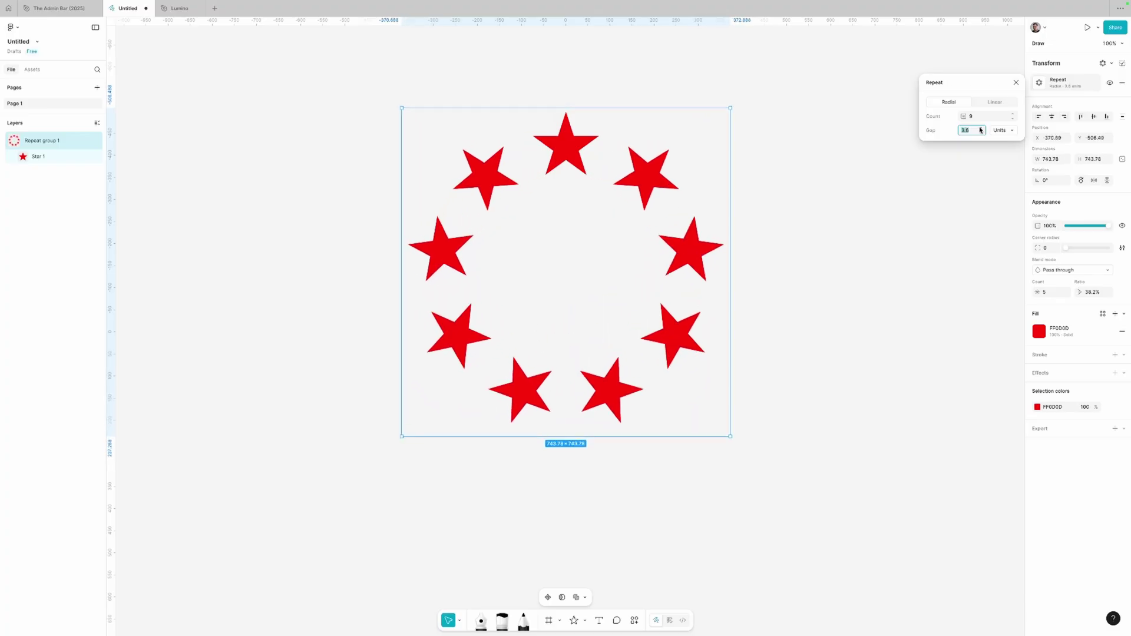
pyautogui.press('Up')
pyautogui.press('Up')
pyautogui.press('Up')
pyautogui.press('Up')
pyautogui.press('Up')
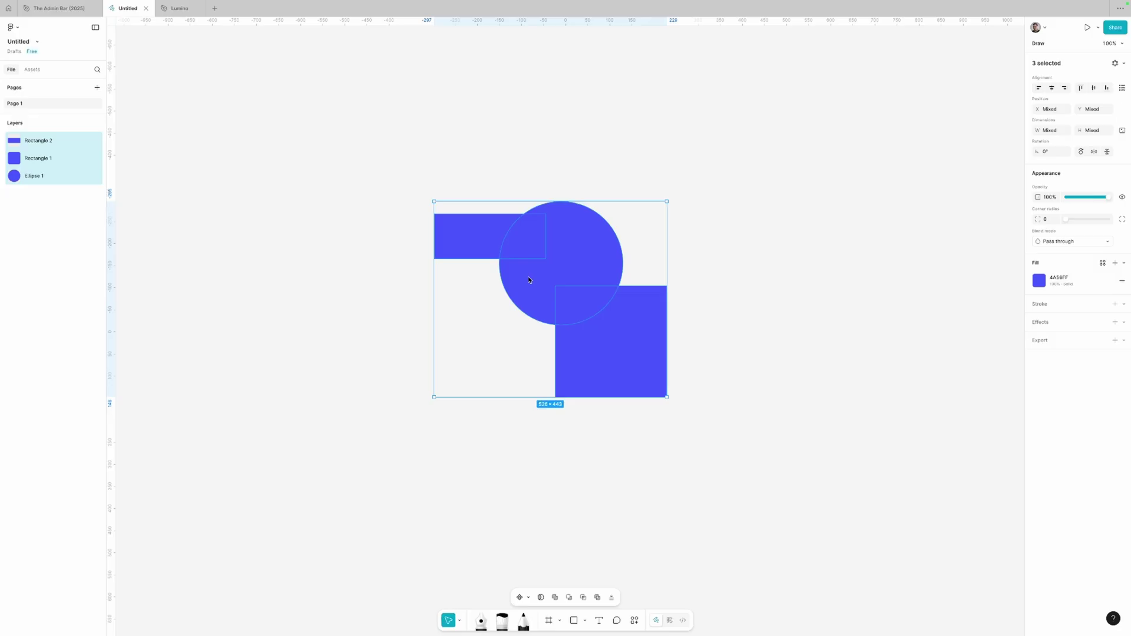
# Step: Use the Shape builder to merge the crossed regions of the two rectangles and circle
pyautogui.press('Return')
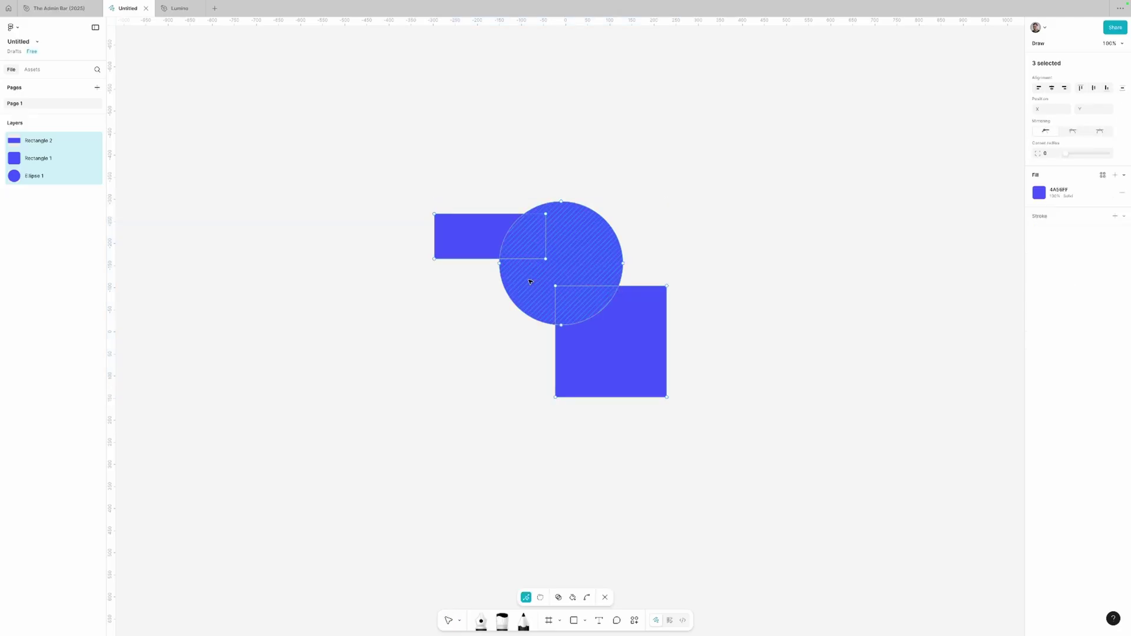
pyautogui.click(557, 598)
pyautogui.moveTo(473, 181)
pyautogui.mouseDown()
pyautogui.moveTo(534, 243)
pyautogui.moveTo(572, 252)
pyautogui.moveTo(525, 177)
pyautogui.mouseUp()
pyautogui.press('Escape')
# Step: Move Rectangle 1 down and right, and select the leftover quarter-circle piece
pyautogui.click(566, 175)
pyautogui.moveTo(587, 305); pyautogui.dragTo(633, 330)
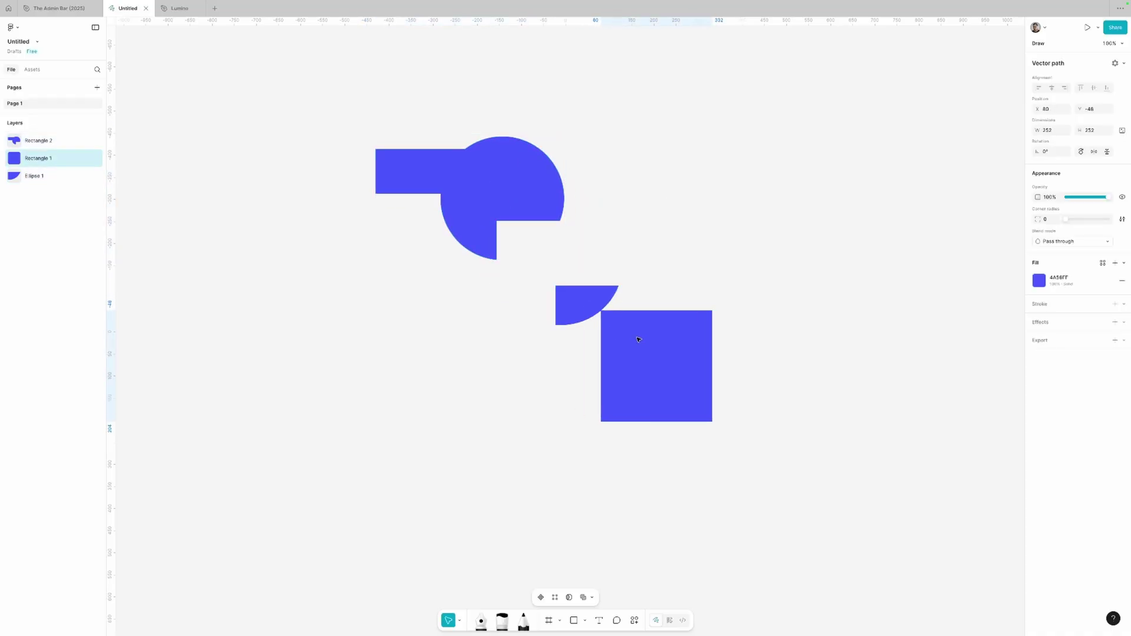
pyautogui.click(575, 306)
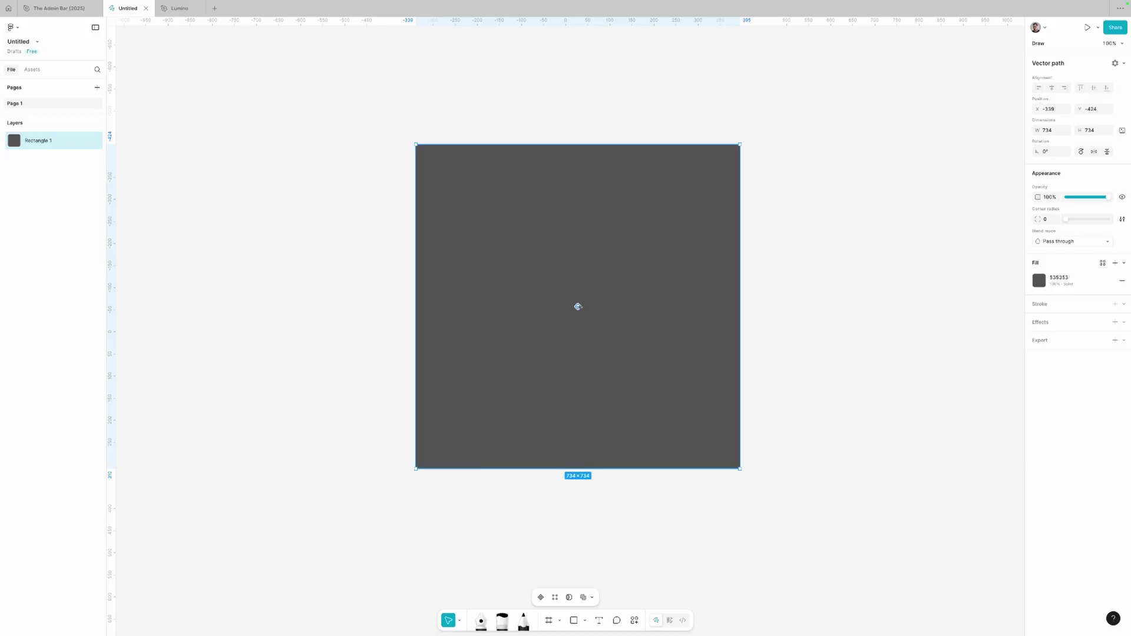
# Step: Move the rotation origin to the grey square's top-right corner and rotate it to -9.28°
pyautogui.moveTo(578, 307)
pyautogui.mouseDown()
pyautogui.moveTo(554, 256)
pyautogui.moveTo(612, 294)
pyautogui.moveTo(529, 285)
pyautogui.moveTo(553, 288)
pyautogui.moveTo(416, 307)
pyautogui.moveTo(414, 230)
pyautogui.moveTo(444, 175)
pyautogui.moveTo(416, 145)
pyautogui.moveTo(740, 145)
pyautogui.mouseUp()
pyautogui.moveTo(411, 470); pyautogui.dragTo(477, 409)
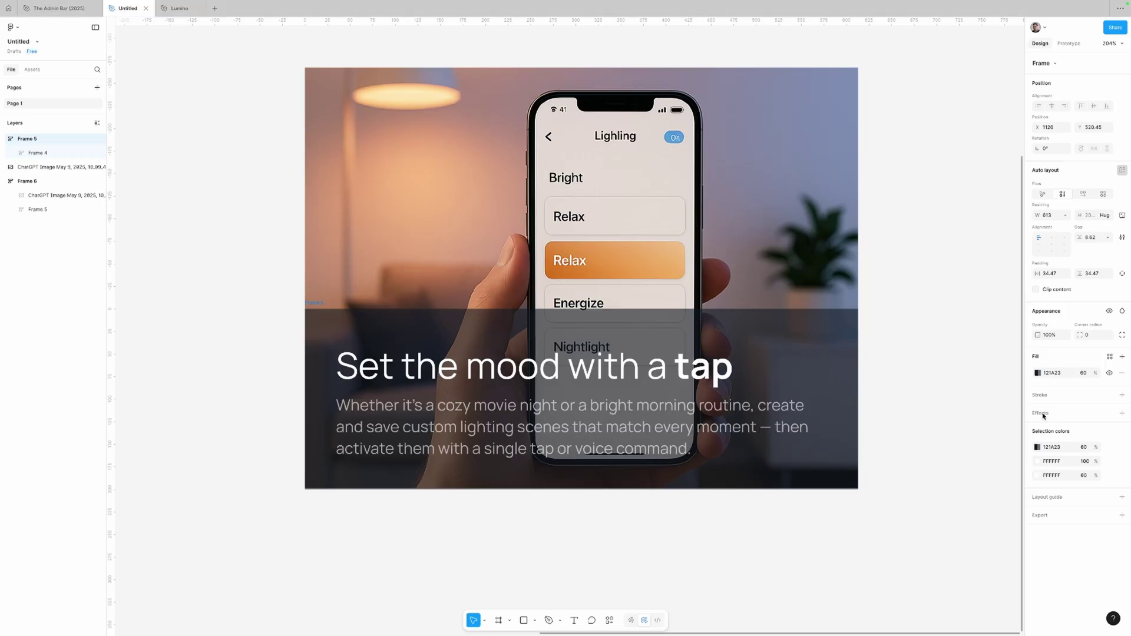
# Step: Add a background blur effect of 2.1 to the dark text overlay
pyautogui.click(1120, 414)
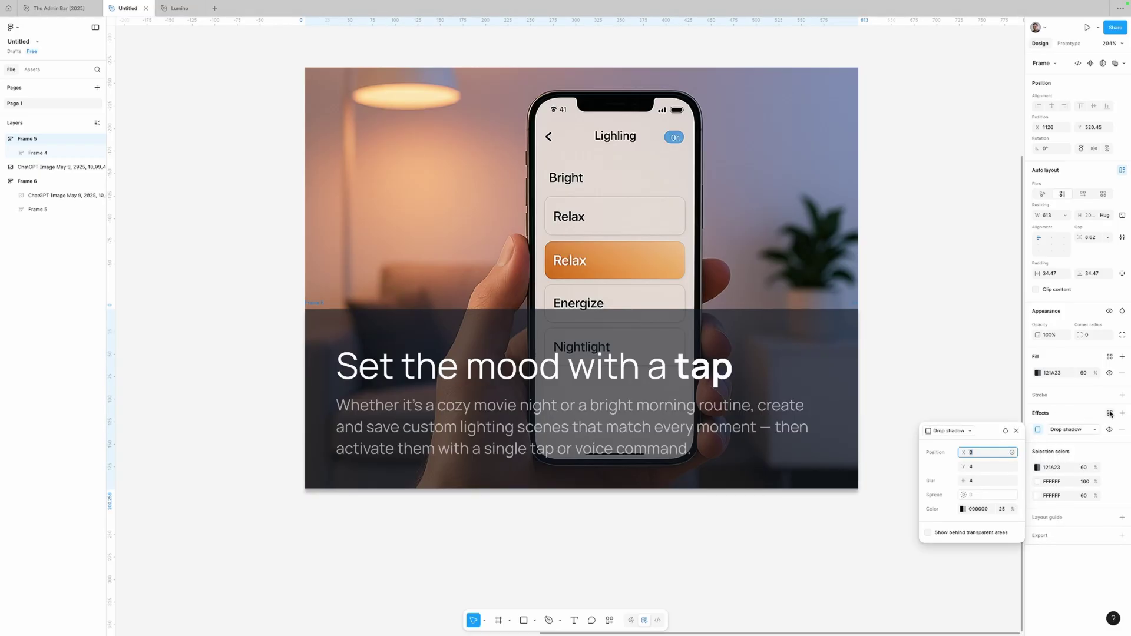
pyautogui.click(950, 431)
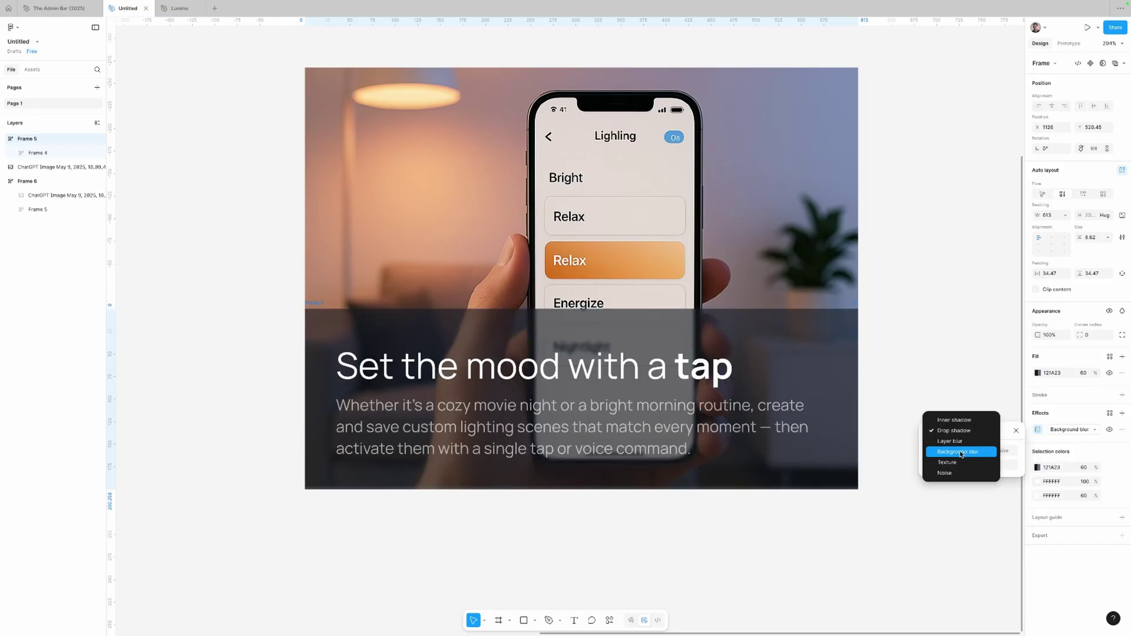
pyautogui.click(962, 453)
pyautogui.click(973, 468)
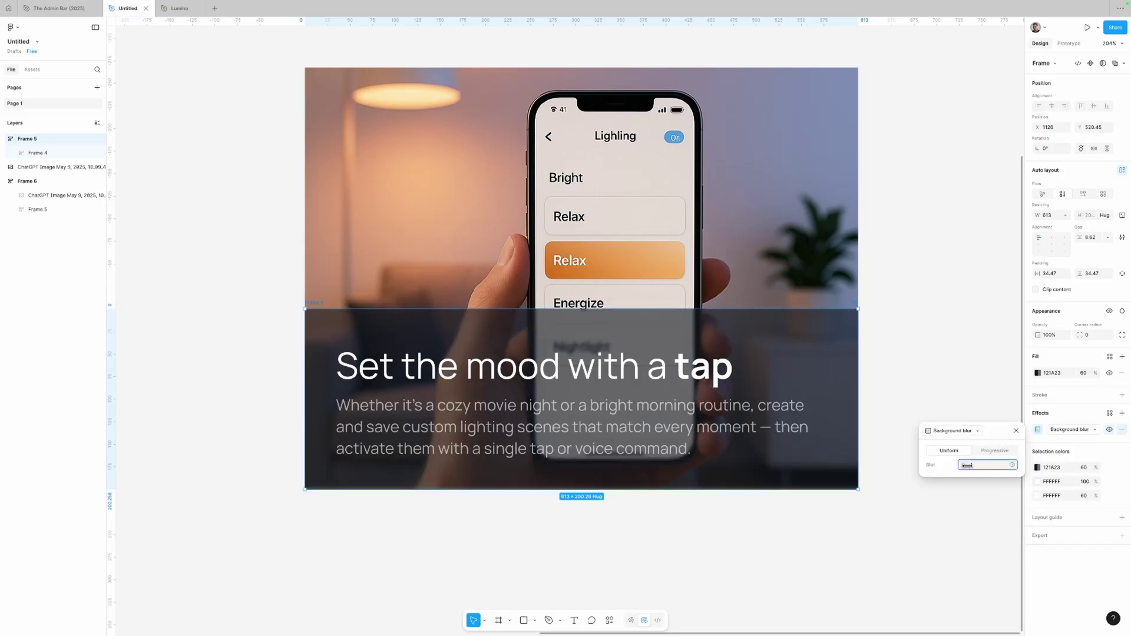
pyautogui.write('0.7')
pyautogui.doubleClick(1002, 464)
pyautogui.write('5')
pyautogui.press('BackSpace')
pyautogui.write('2.1')
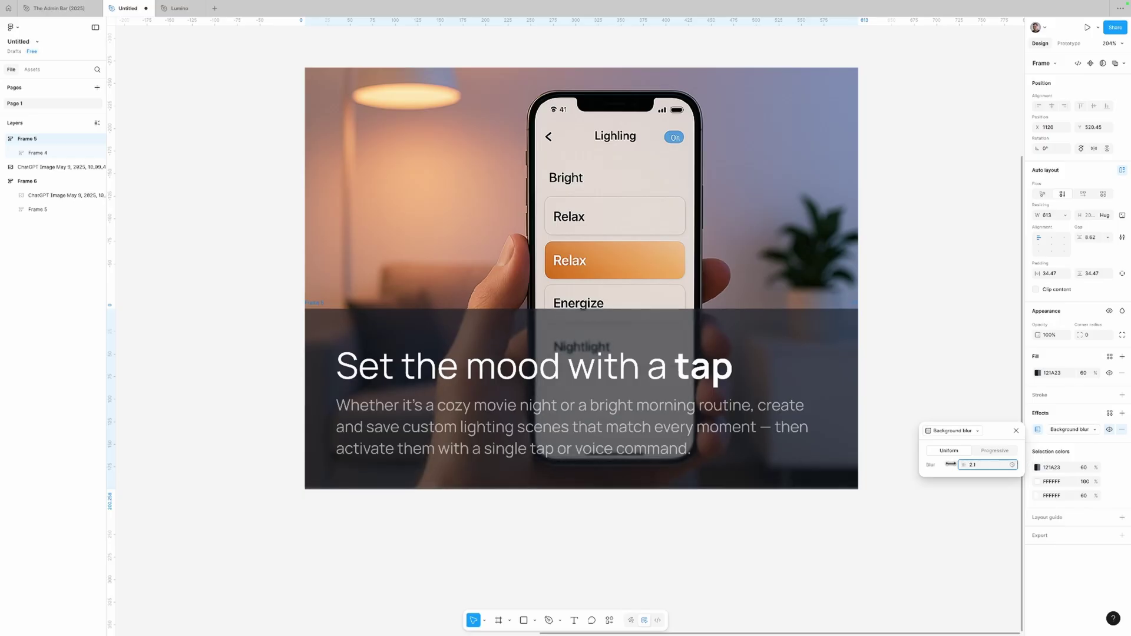
pyautogui.press('Return')
# Step: Make the blur progressive, ending at 24, and move the gradient's start point on the overlay
pyautogui.click(994, 451)
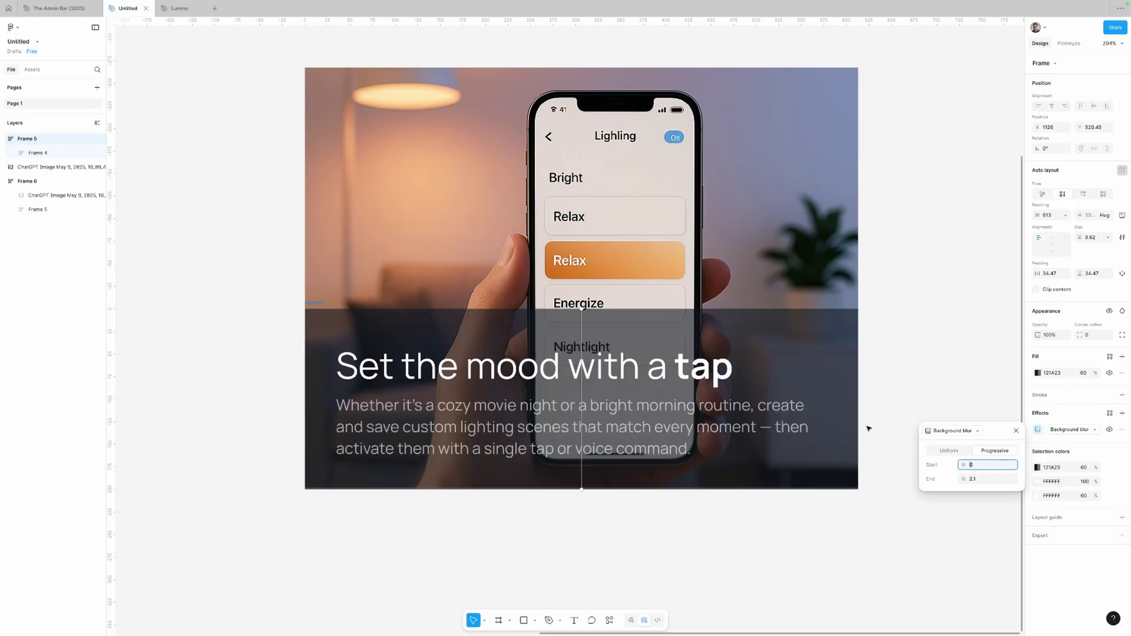
pyautogui.moveTo(966, 480); pyautogui.dragTo(28, 476)
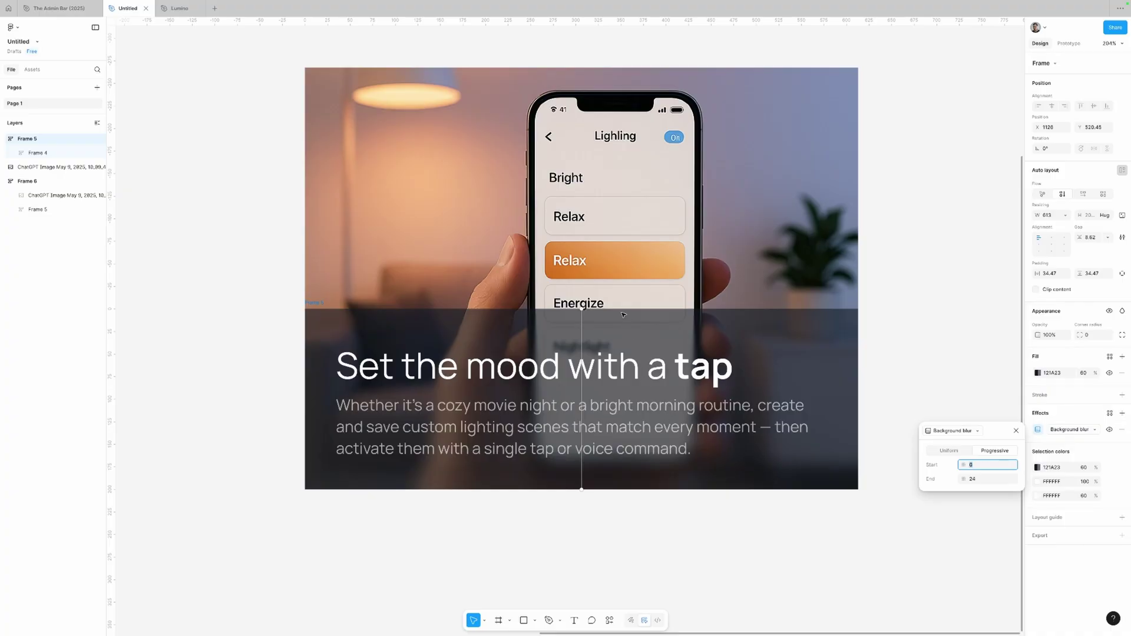
pyautogui.moveTo(582, 311)
pyautogui.mouseDown()
pyautogui.moveTo(677, 434)
pyautogui.moveTo(518, 400)
pyautogui.moveTo(494, 327)
pyautogui.moveTo(595, 368)
pyautogui.moveTo(610, 392)
pyautogui.moveTo(611, 353)
pyautogui.moveTo(578, 309)
pyautogui.mouseUp()
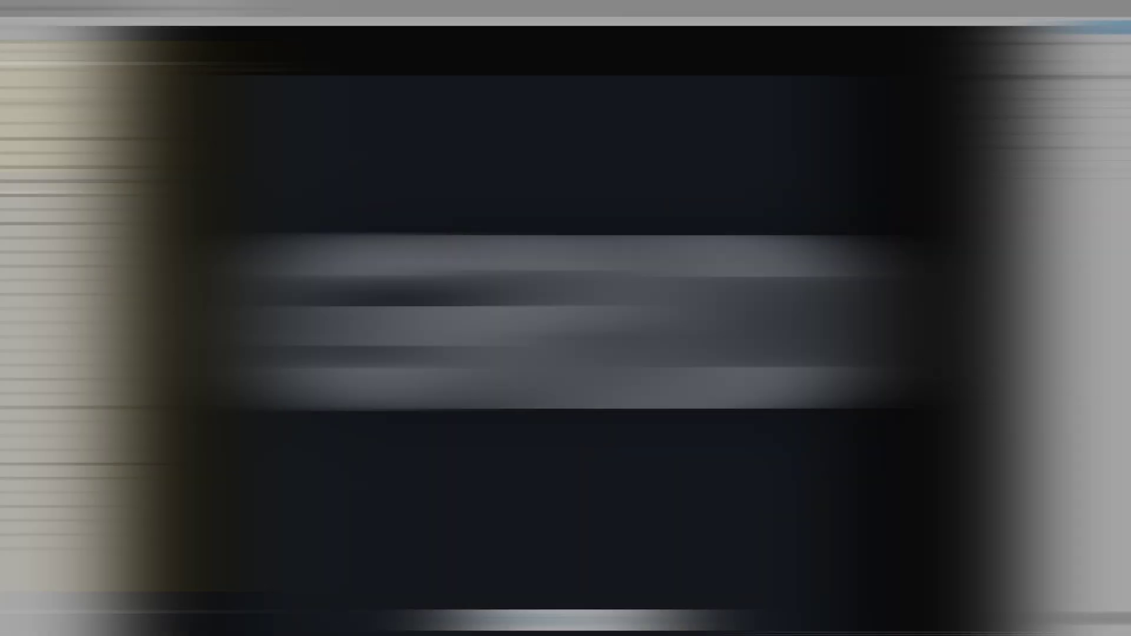
# Step: Draw a light grey rectangle inside the MacBook Pro 16" - 2 frame of the Lumino file
pyautogui.moveTo(289, 337); pyautogui.dragTo(631, 419)
# Step: Duplicate the rectangle into a row of three, widen them together and align the middle one
pyautogui.keyDown('shift'); pyautogui.click(501, 407); pyautogui.keyUp('shift')
pyautogui.keyDown('shift'); pyautogui.click(394, 389); pyautogui.keyUp('shift')
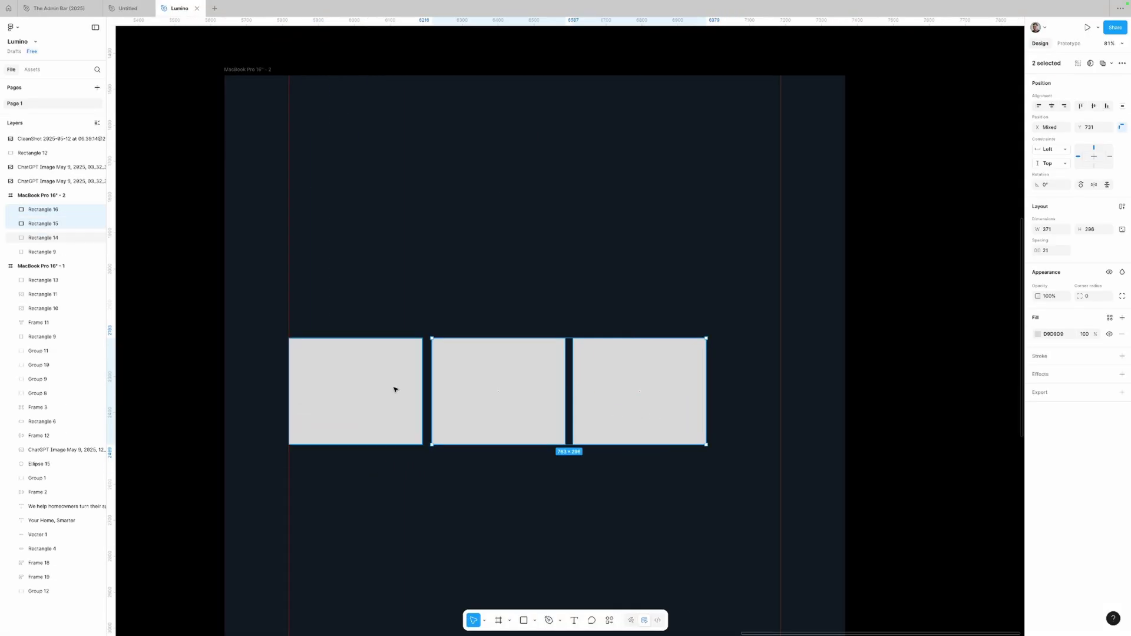
pyautogui.moveTo(710, 391); pyautogui.dragTo(781, 389)
pyautogui.click(527, 369)
pyautogui.moveTo(528, 369); pyautogui.dragTo(528, 369)
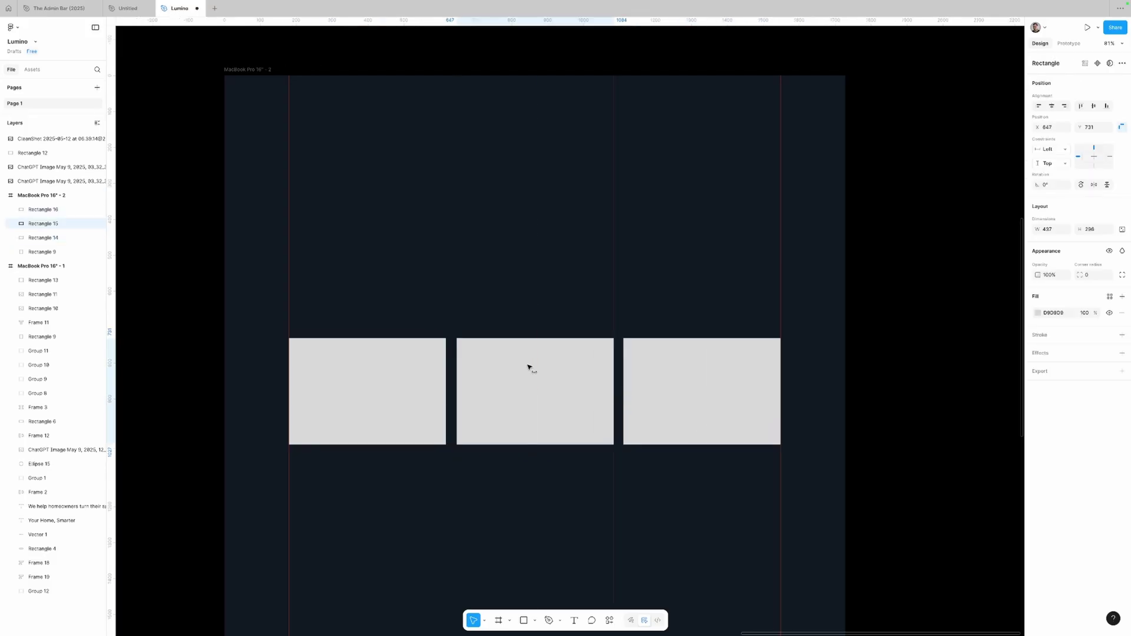
pyautogui.click(521, 291)
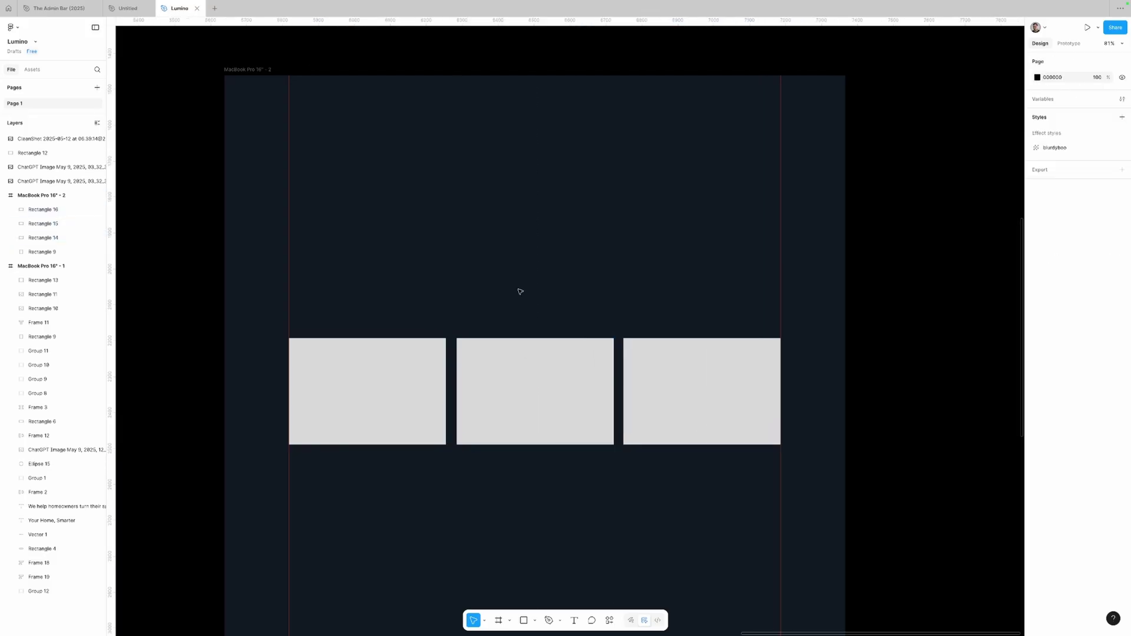
# Step: Delete the three rectangles and draw Frame 20 across the lower area
pyautogui.moveTo(395, 299); pyautogui.dragTo(700, 462)
pyautogui.press('Delete')
pyautogui.press('f')
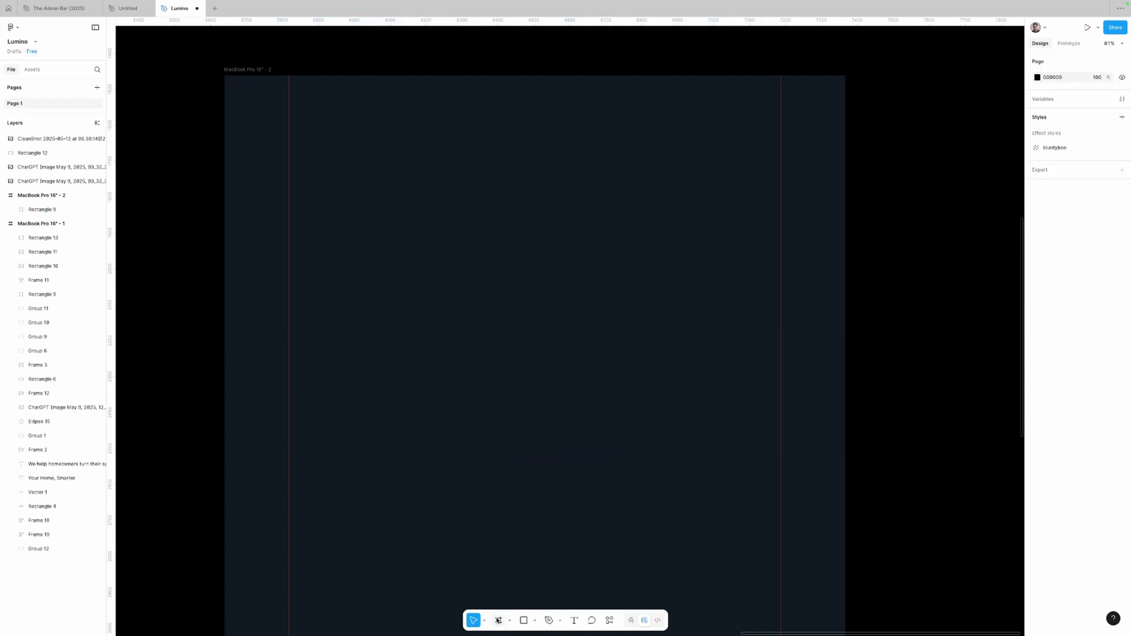
pyautogui.moveTo(289, 316); pyautogui.dragTo(781, 520)
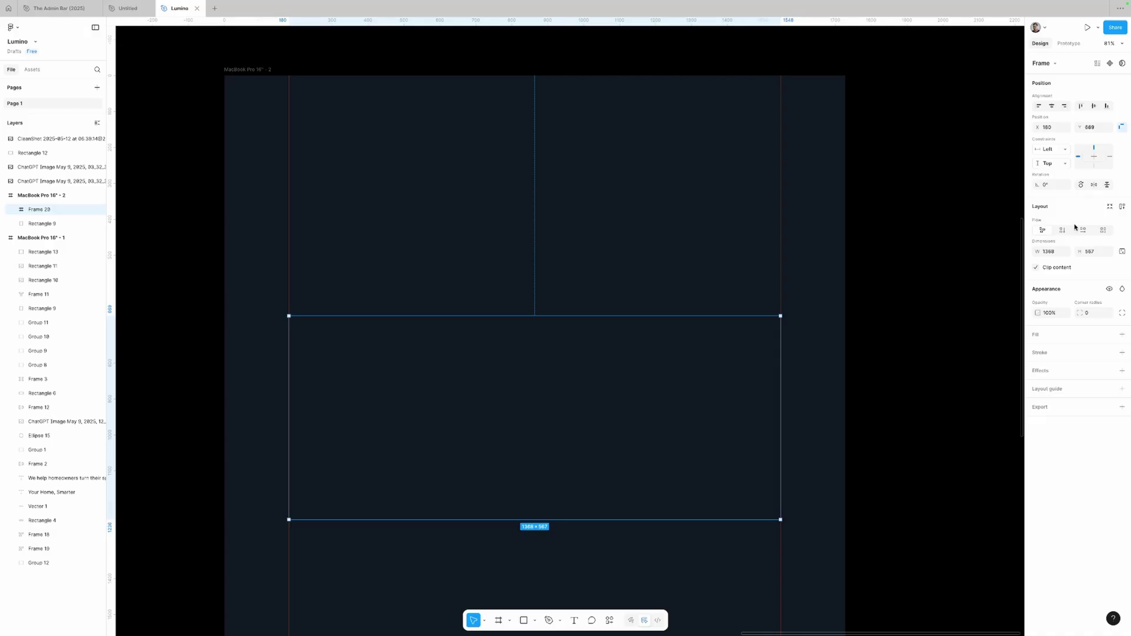
# Step: Give Frame 20 grid auto layout with 3 columns and 1 row
pyautogui.click(1122, 206)
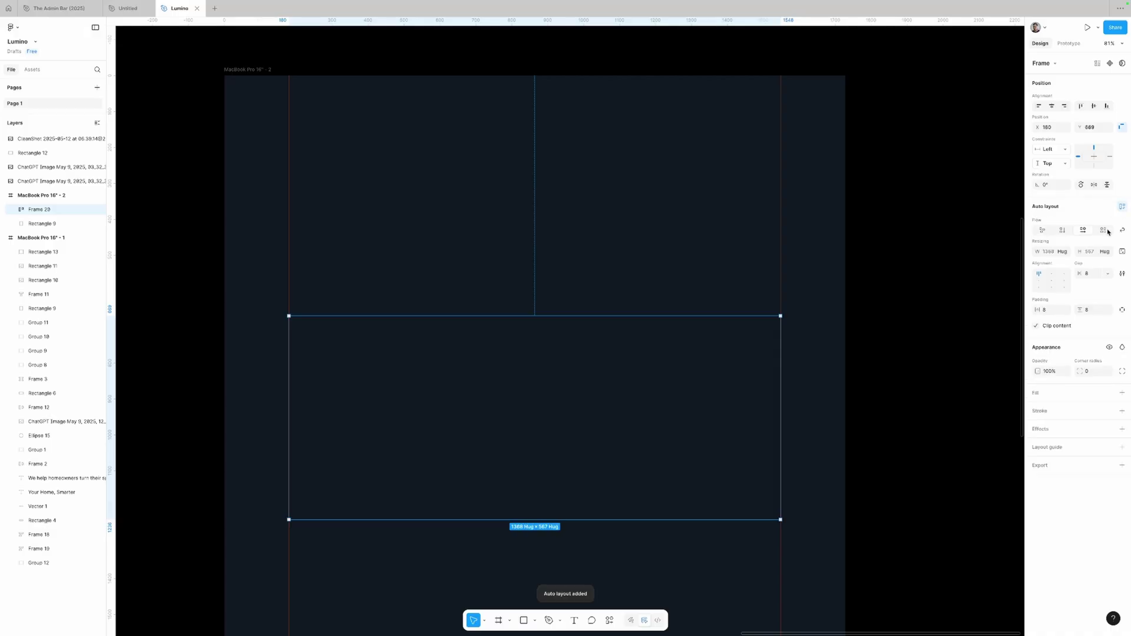
pyautogui.click(1104, 231)
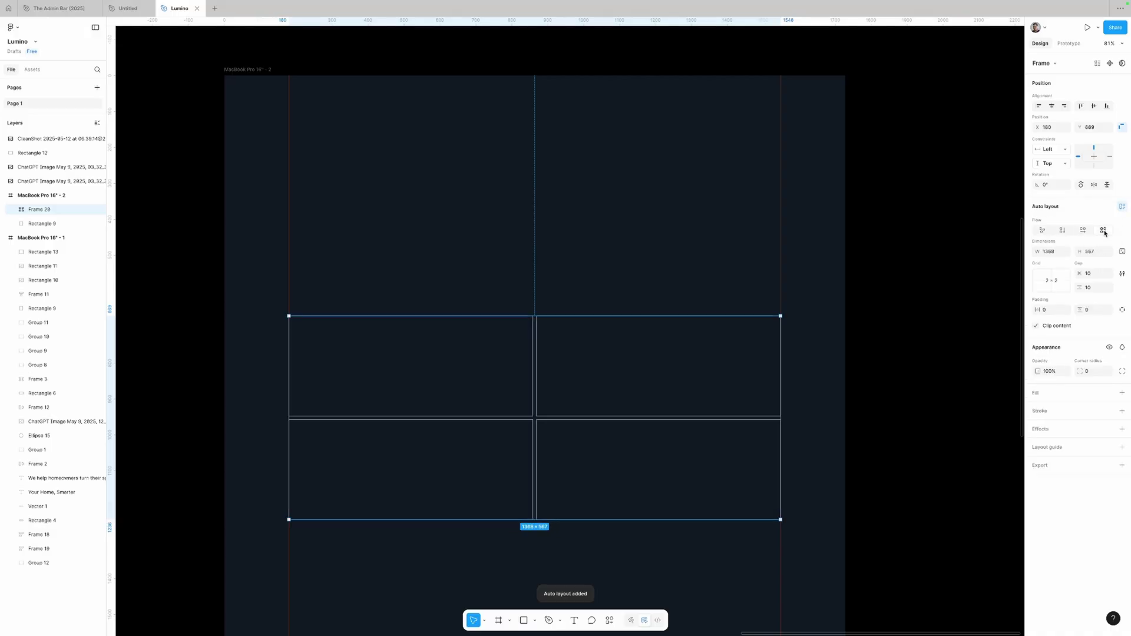
pyautogui.click(1044, 282)
pyautogui.click(1047, 268)
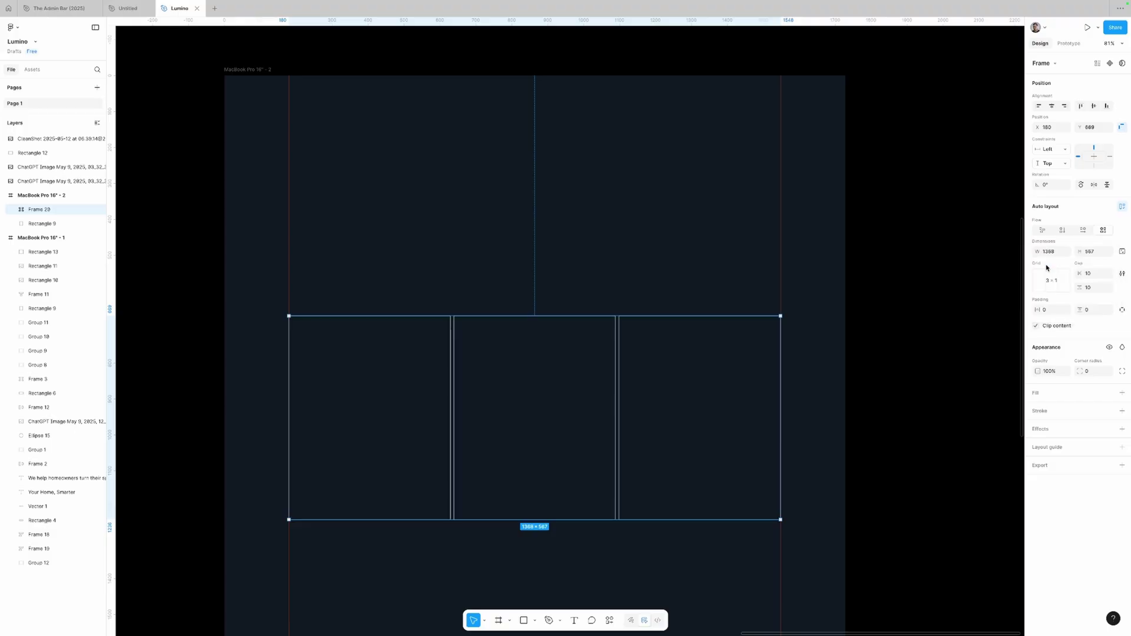
# Step: Draw a grey rectangle into the first grid cell and duplicate it with Ctrl+D
pyautogui.click(523, 619)
pyautogui.moveTo(404, 157); pyautogui.dragTo(515, 238)
pyautogui.moveTo(474, 202); pyautogui.dragTo(386, 366)
pyautogui.hotkey('ctrl', 'd')
pyautogui.hotkey('ctrl', 'd')
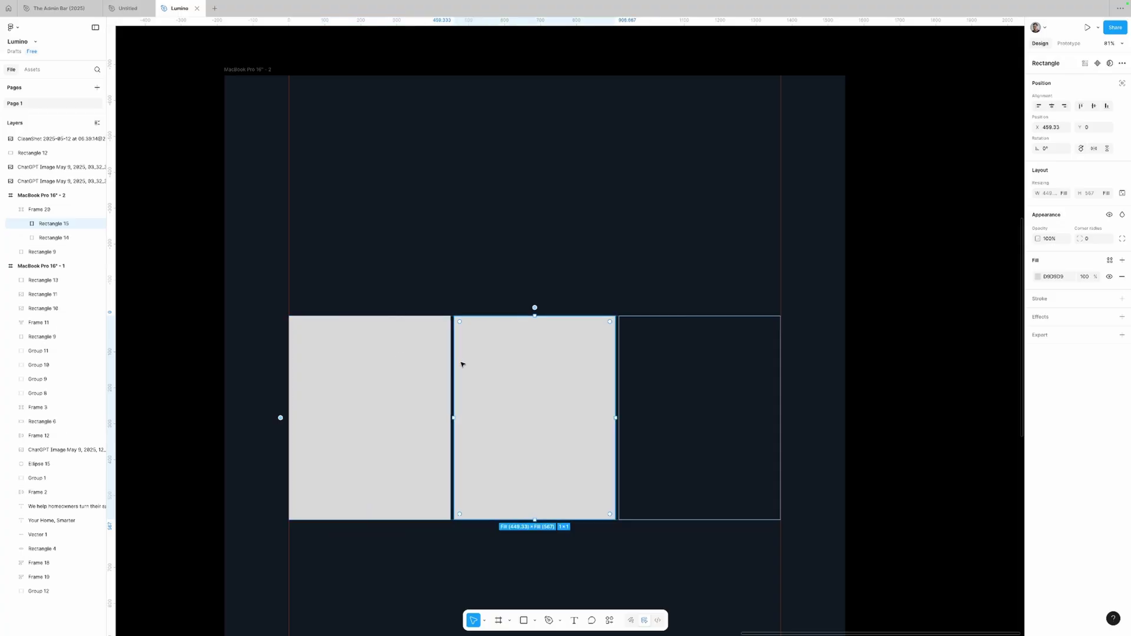
# Step: Set Frame 20's horizontal and vertical grid gaps to 24
pyautogui.click(515, 281)
pyautogui.click(553, 374)
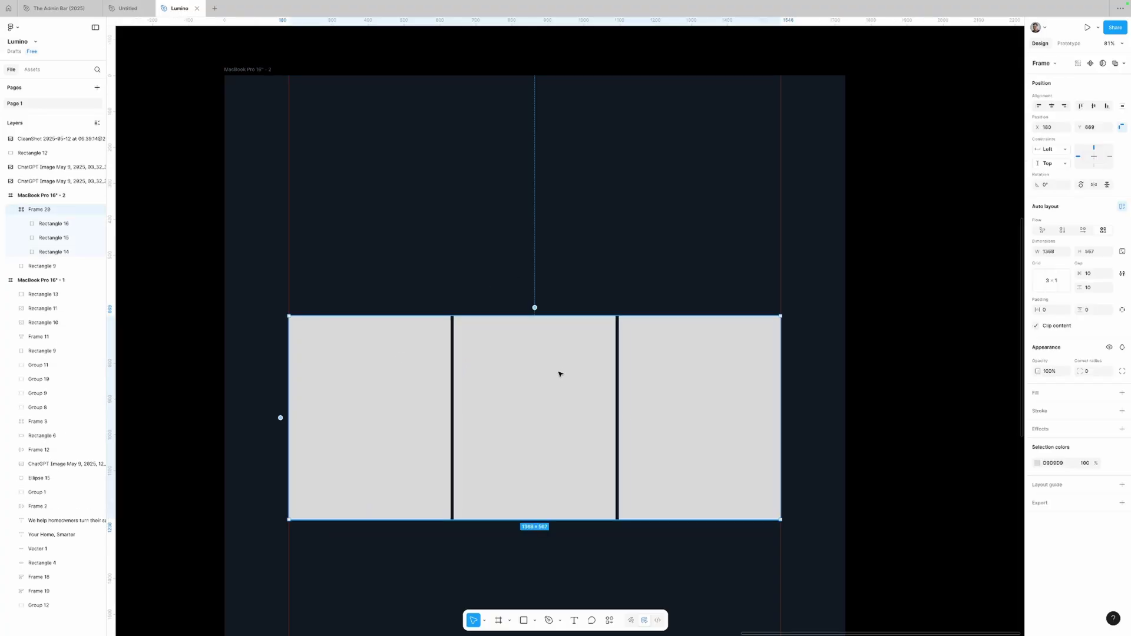
pyautogui.click(1095, 276)
pyautogui.write('50')
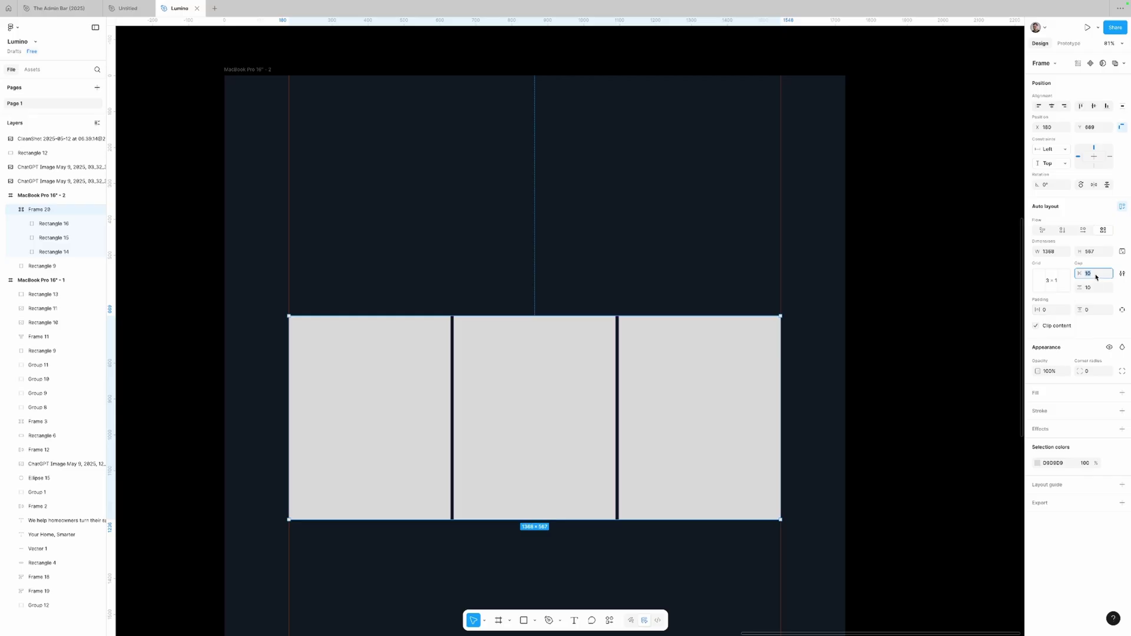
pyautogui.press('Return')
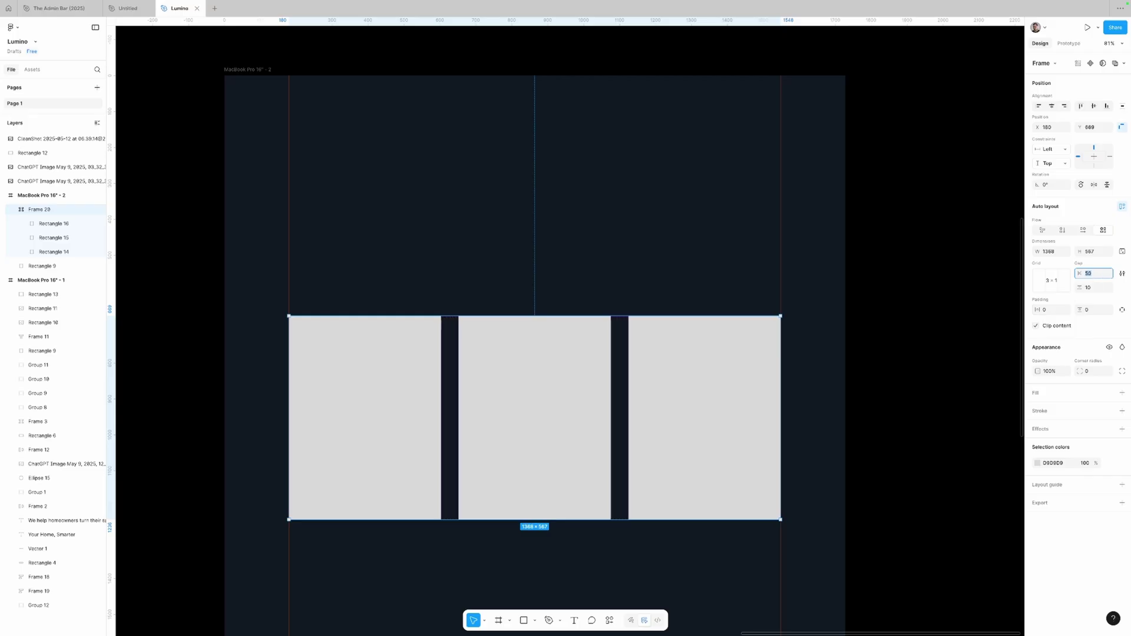
pyautogui.write('24')
pyautogui.press('Return')
pyautogui.click(1102, 287)
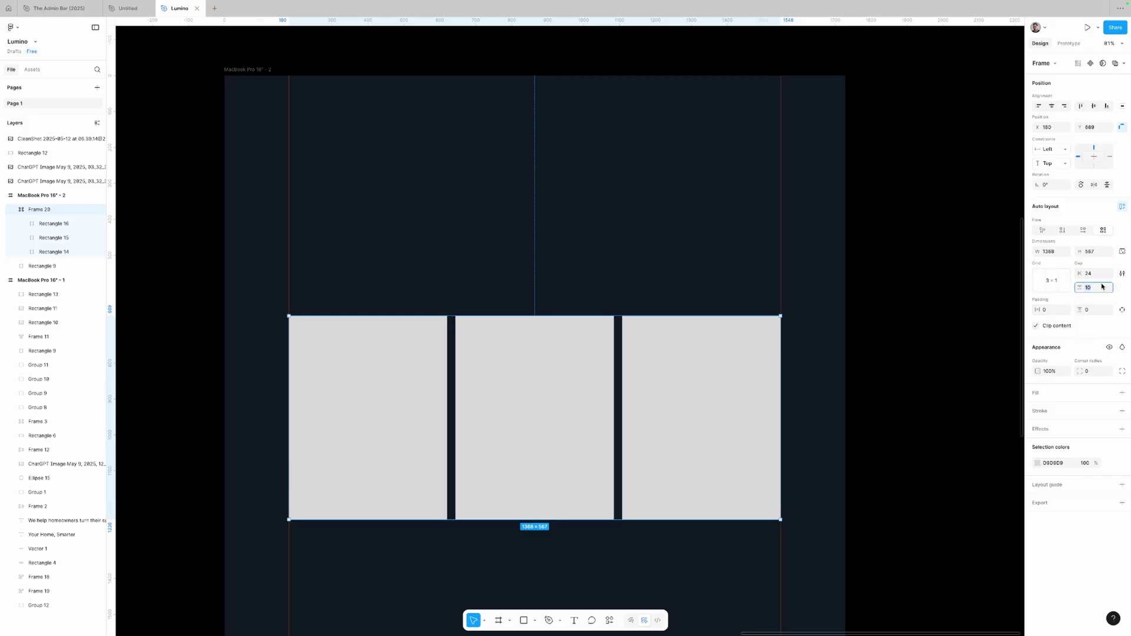
pyautogui.write('24')
pyautogui.press('Return')
# Step: Change the grid to 4×1 and duplicate the third rectangle into the new fourth cell
pyautogui.scroll(-1, 609, 248)
pyautogui.click(1060, 280)
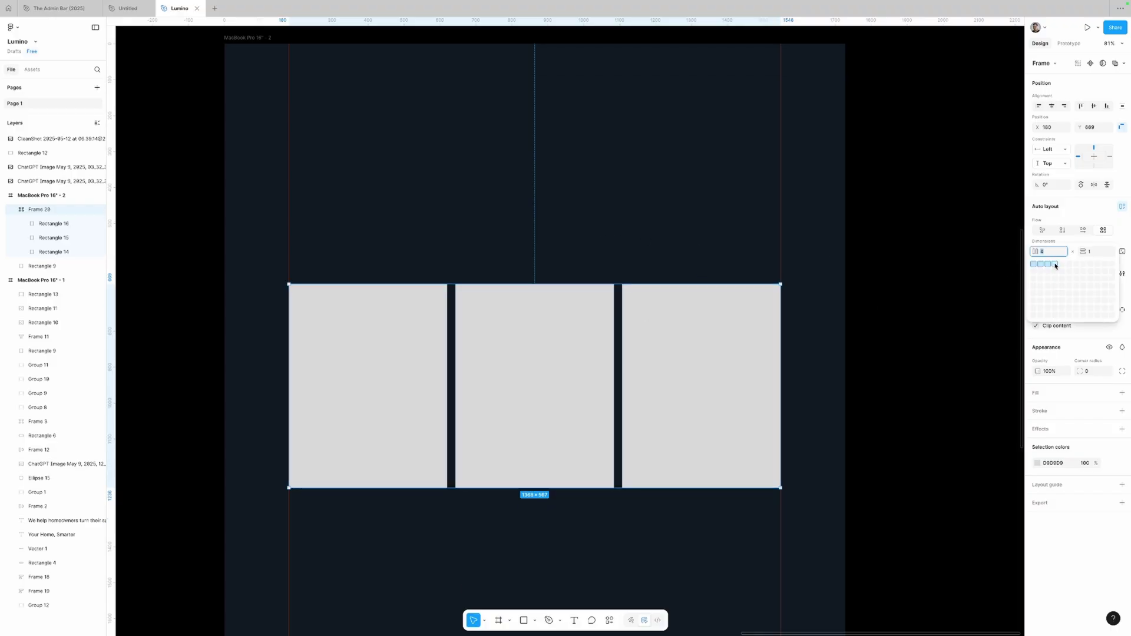
pyautogui.click(1055, 266)
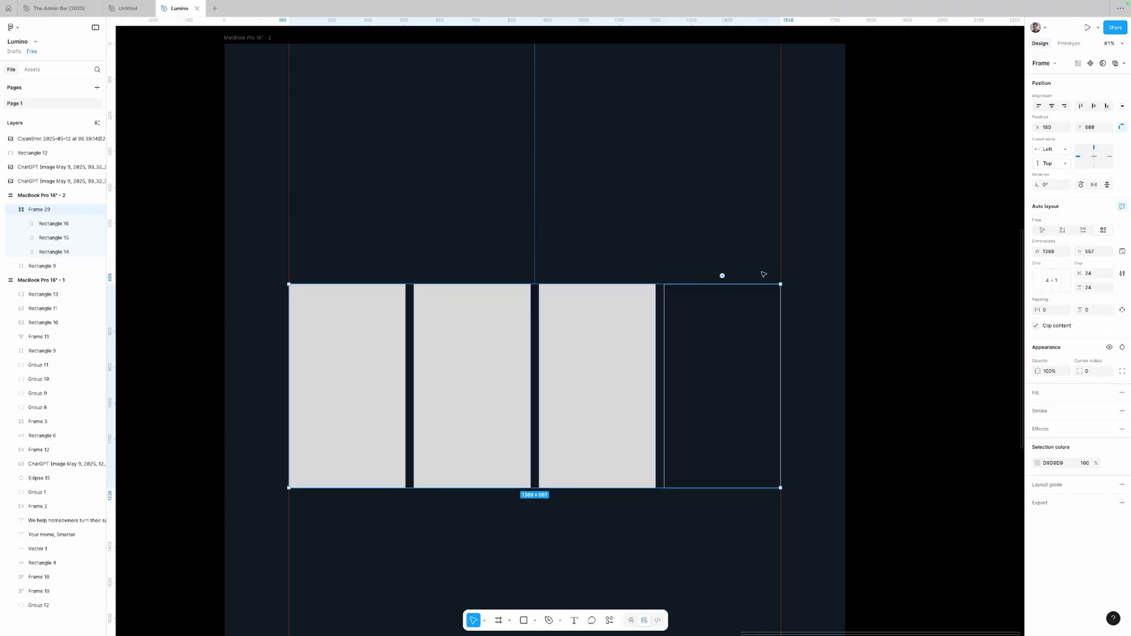
pyautogui.click(601, 330)
pyautogui.hotkey('ctrl', 'd')
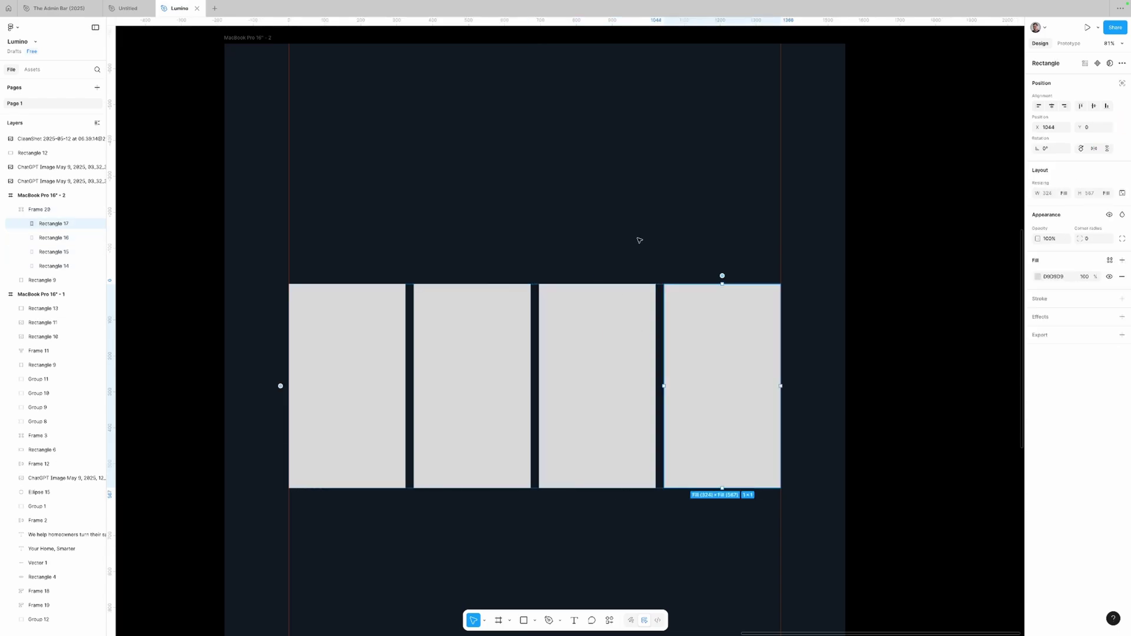